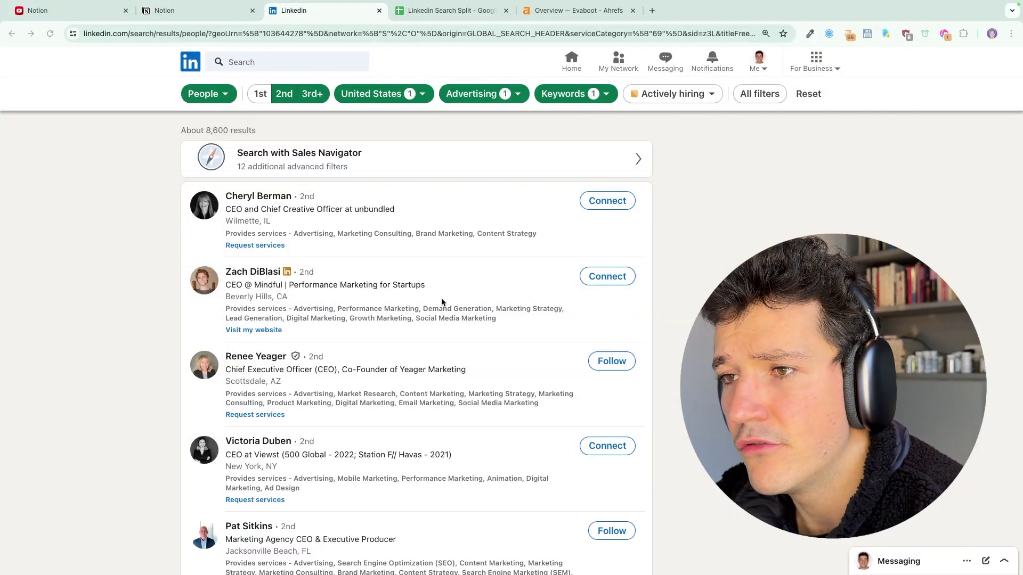
- Jump to page 100, the last page of the roughly 8,600 filtered people results
{"action": "scroll", "coordinate": [441, 298], "scroll_direction": "down", "scroll_amount": 1}
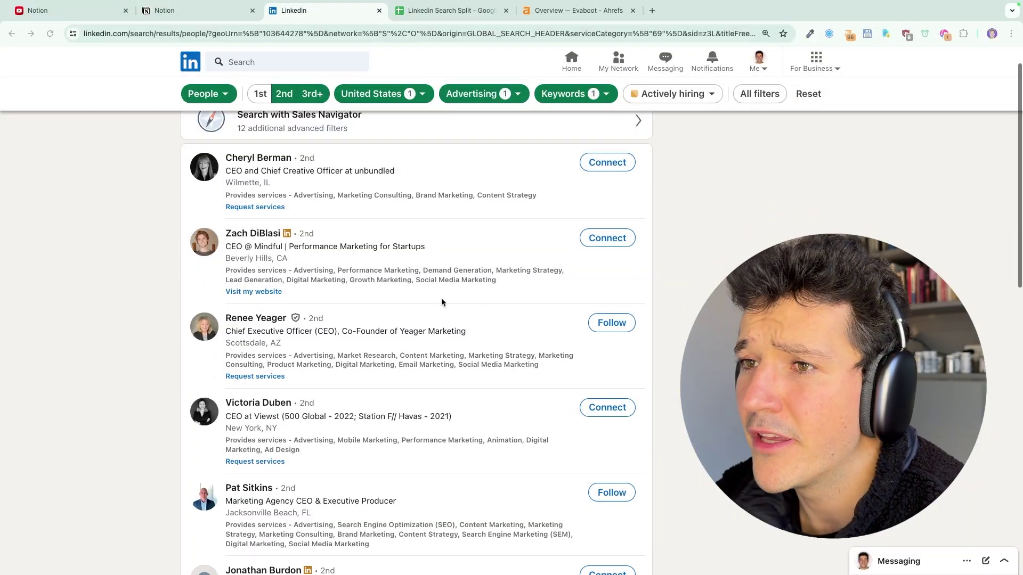
{"action": "scroll", "coordinate": [441, 303], "scroll_direction": "down", "scroll_amount": 15}
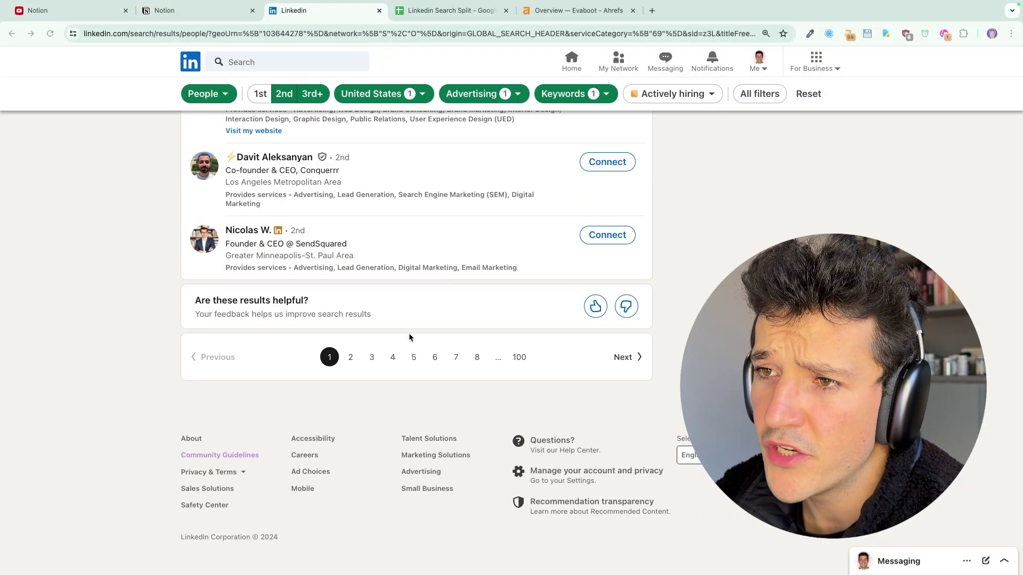
{"action": "scroll", "coordinate": [408, 334], "scroll_direction": "up", "scroll_amount": 7}
{"action": "scroll", "coordinate": [577, 458], "scroll_direction": "down", "scroll_amount": 5}
{"action": "left_click", "coordinate": [521, 488]}
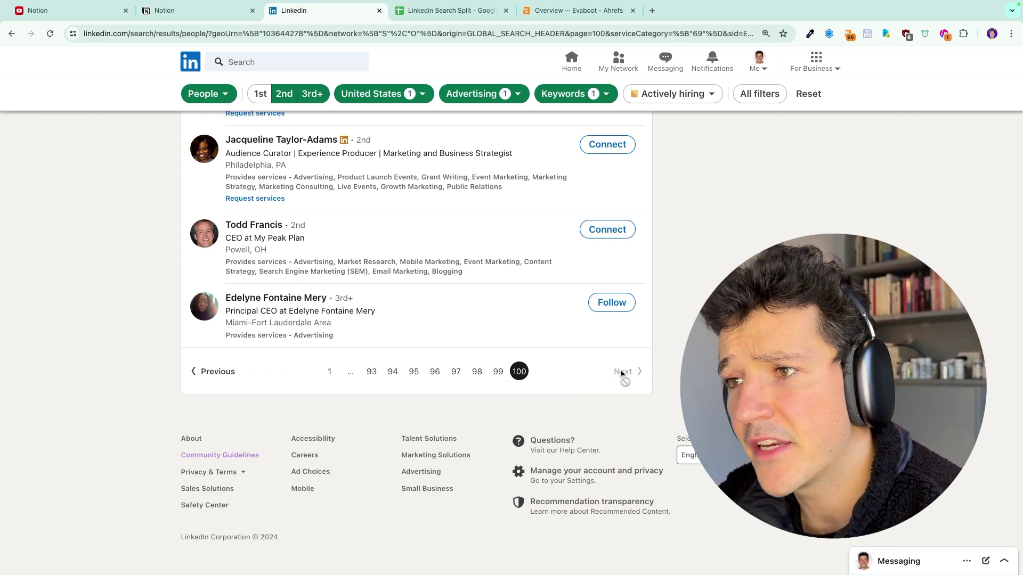
{"action": "scroll", "coordinate": [622, 373], "scroll_direction": "up", "scroll_amount": 15}
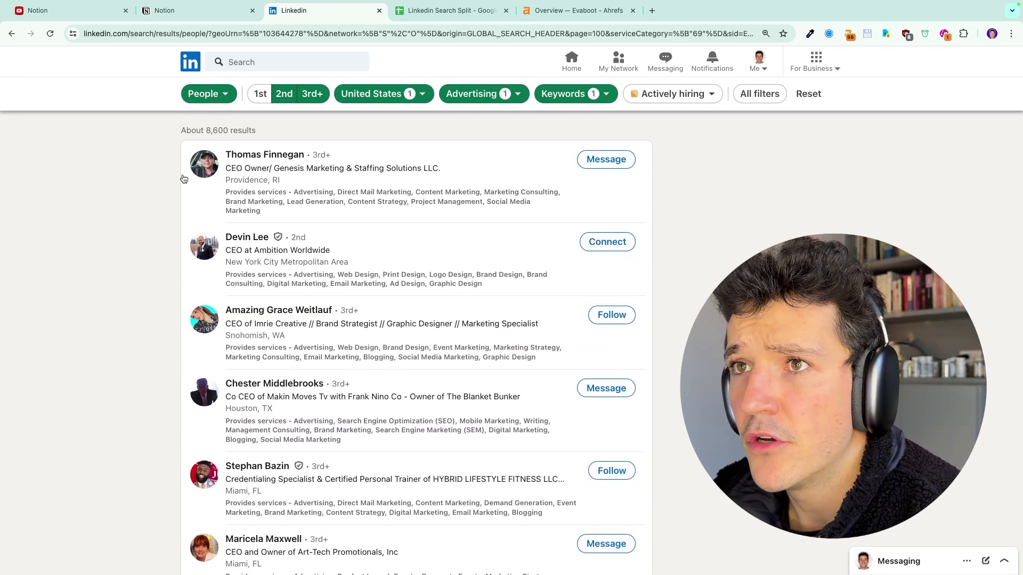
- Switch to the Notion page that lists the export steps
{"action": "left_click", "coordinate": [205, 11]}
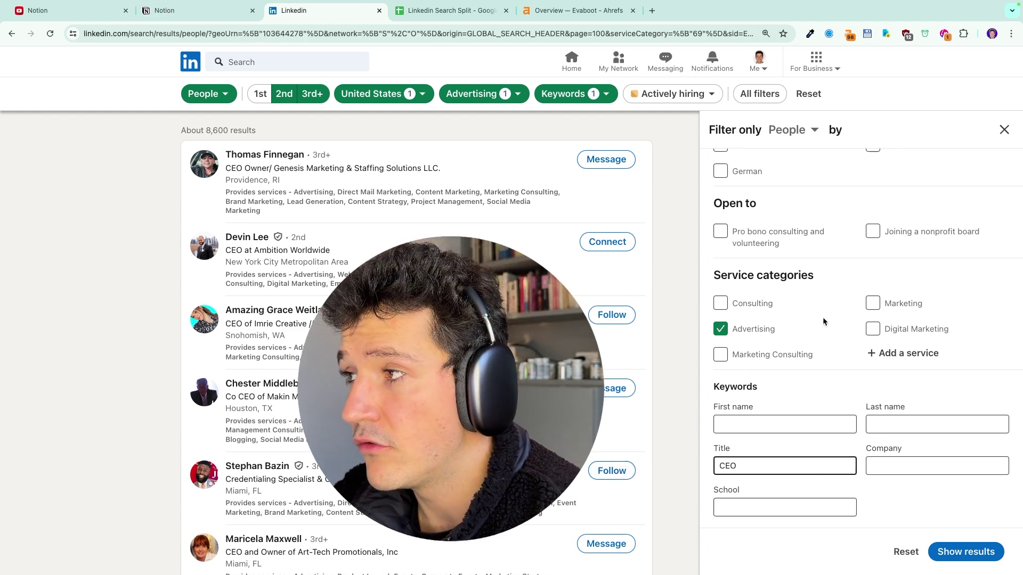
- Close the filter panel, run a 'sales' keyword search, then clear the keyword
{"action": "left_click", "coordinate": [1006, 131]}
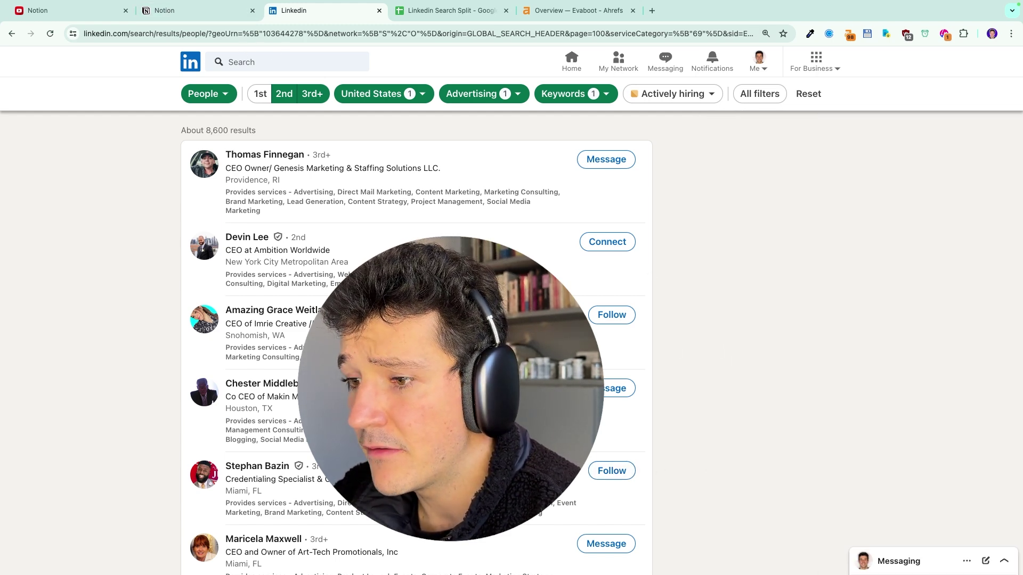
{"action": "left_click", "coordinate": [234, 62]}
{"action": "type", "text": "sales"}
{"action": "key", "text": "Return"}
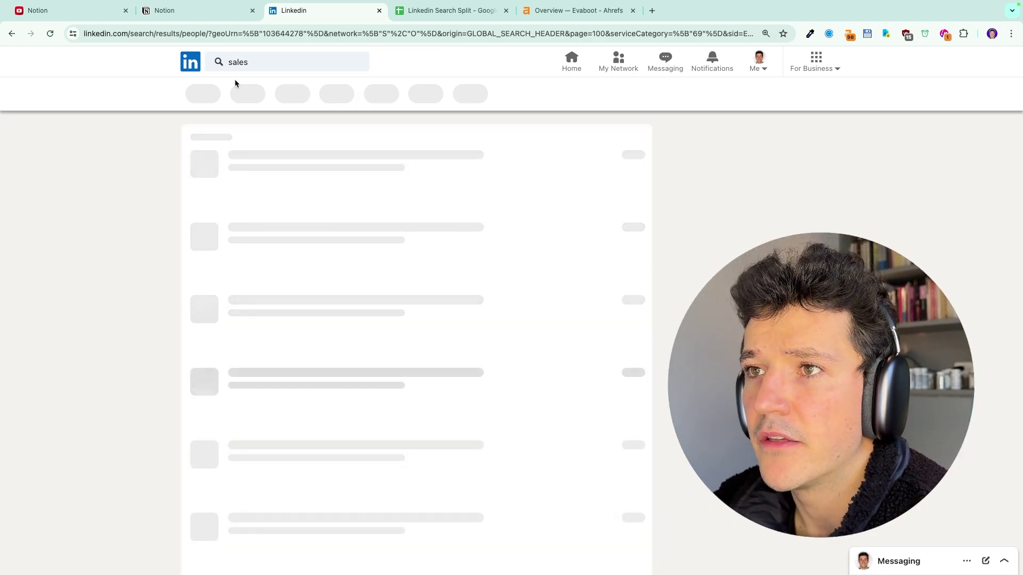
{"action": "left_click", "coordinate": [276, 63]}
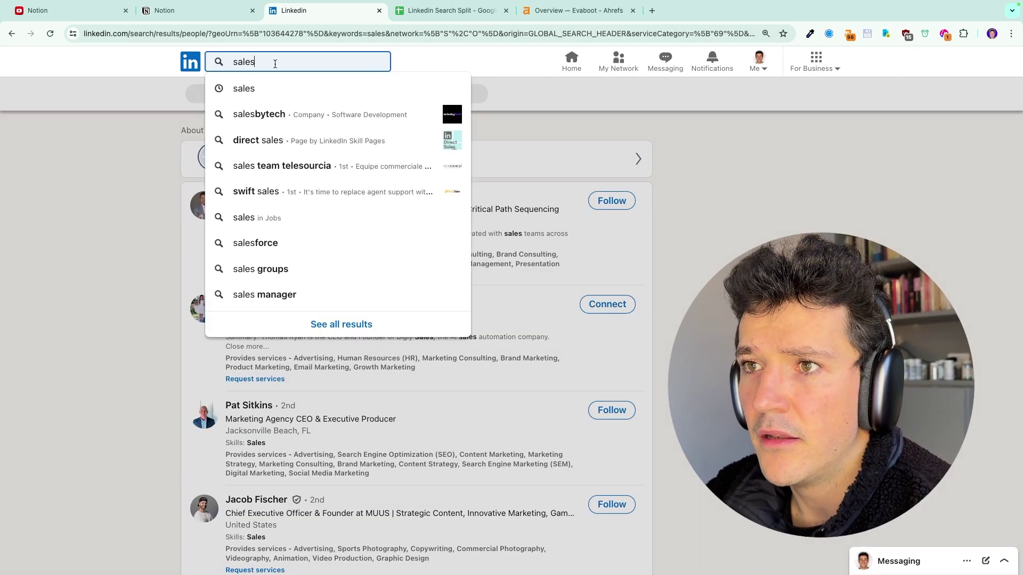
{"action": "left_click_drag", "start_coordinate": [277, 63], "coordinate": [154, 63]}
{"action": "key", "text": "BackSpace"}
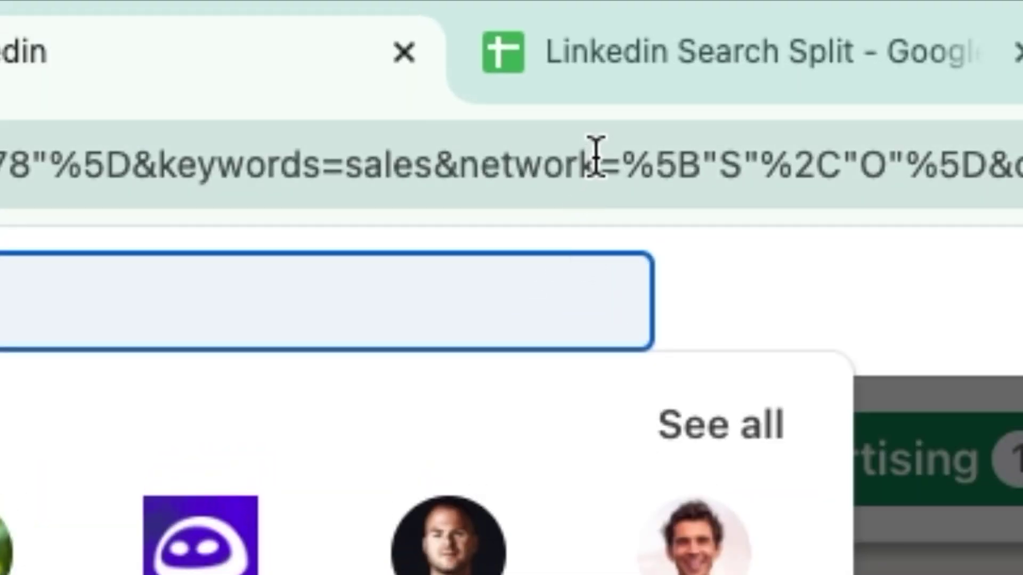
- Strip '&keywords=sales' from the results URL and reload the unkeyworded results
{"action": "left_click", "coordinate": [413, 171]}
{"action": "left_click", "coordinate": [610, 165]}
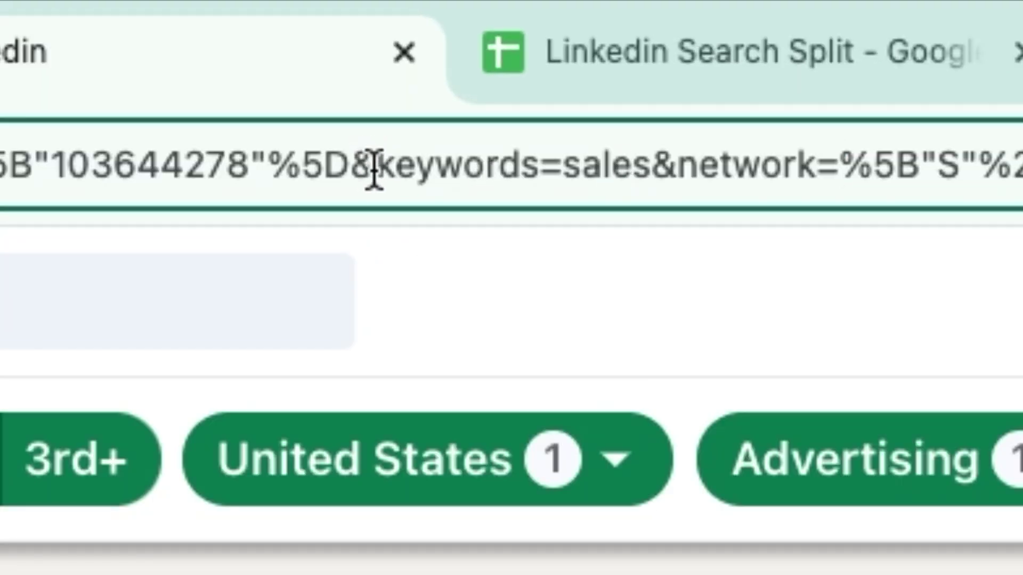
{"action": "left_click_drag", "start_coordinate": [353, 163], "coordinate": [678, 140]}
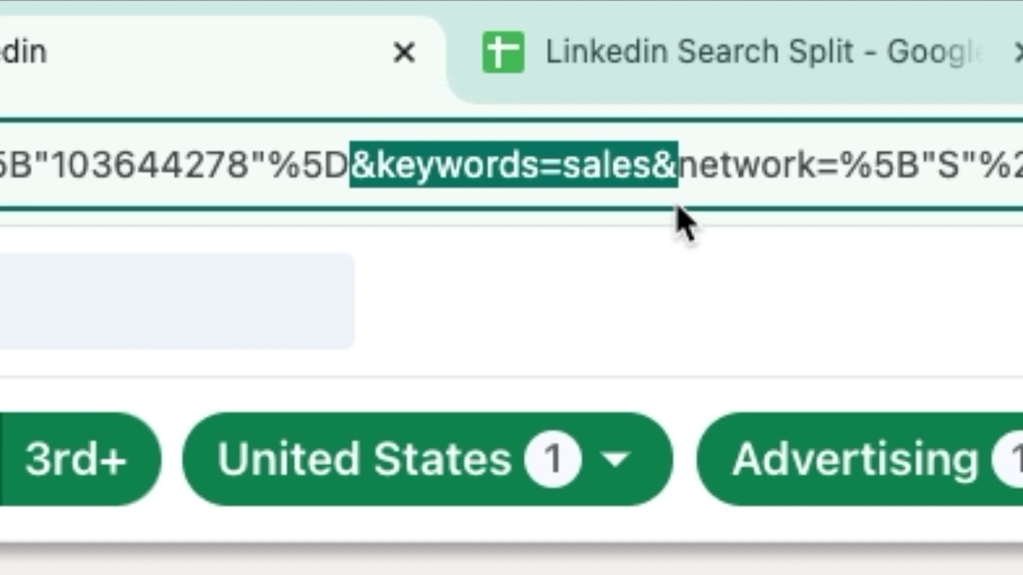
{"action": "key", "text": "BackSpace"}
{"action": "type", "text": "&orig"}
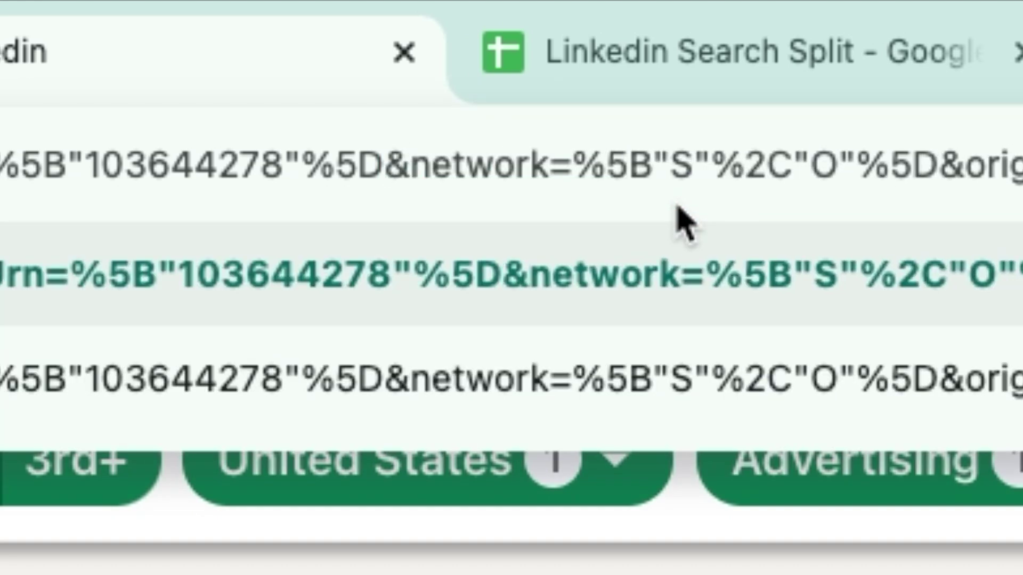
{"action": "key", "text": "Return"}
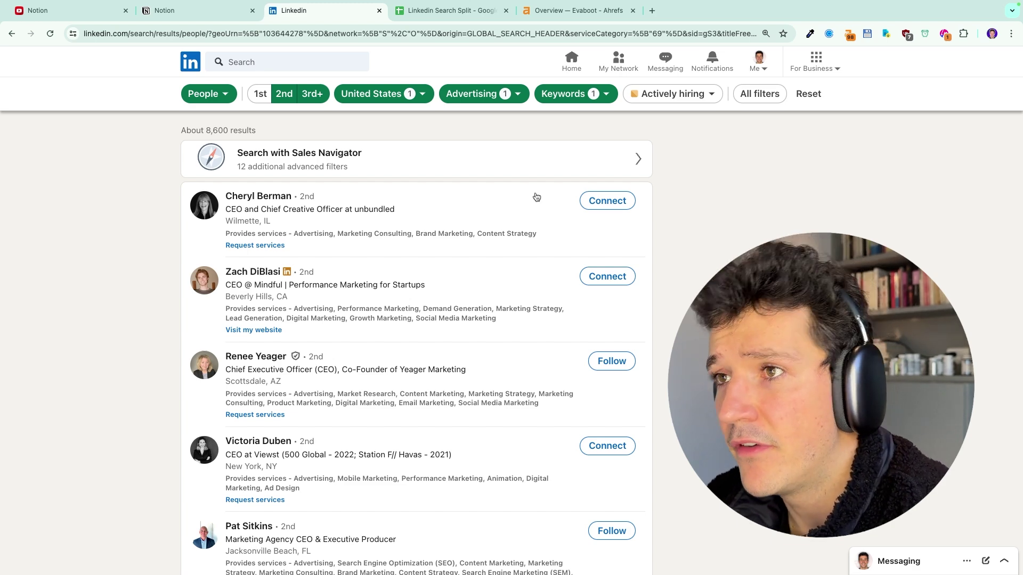
- Search people for 'paid' (865 results) and paste its URL into cell A2
{"action": "left_click", "coordinate": [257, 63]}
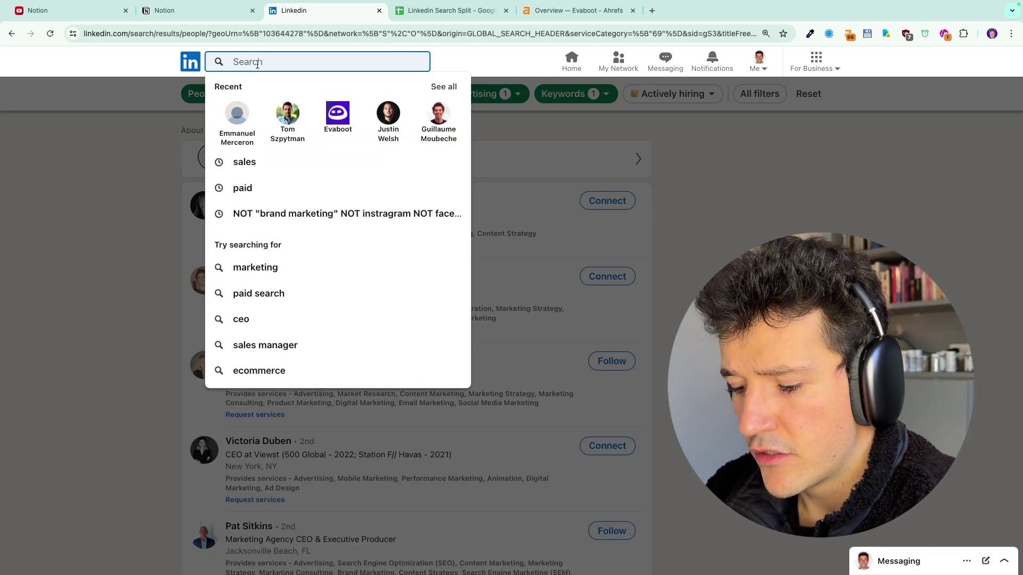
{"action": "type", "text": "paid"}
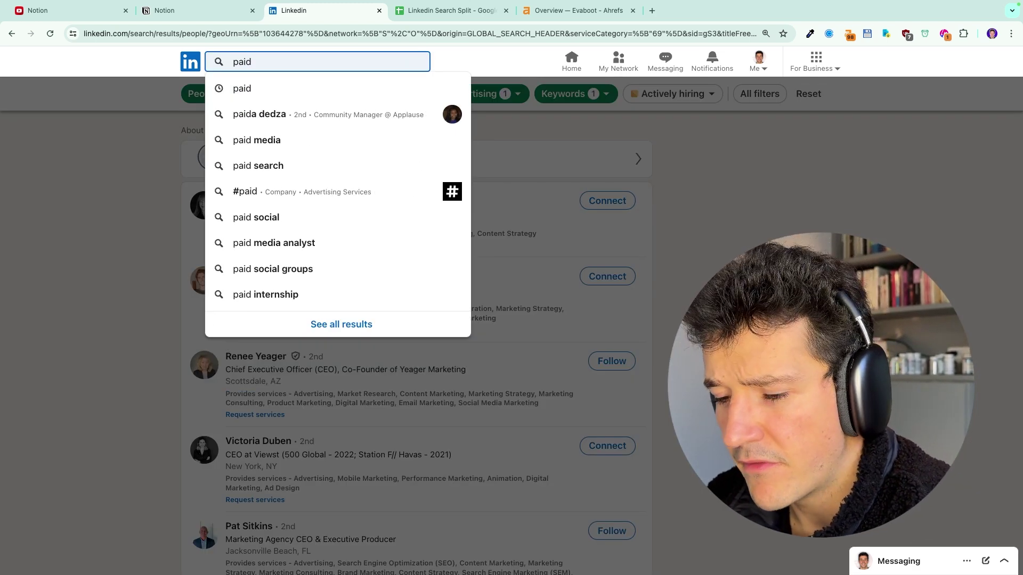
{"action": "key", "text": "Return"}
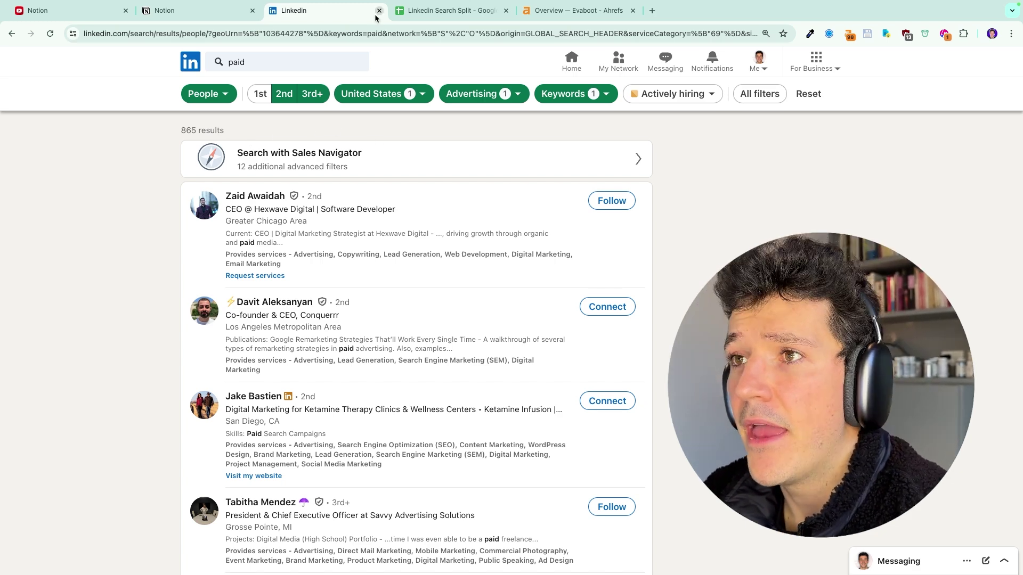
{"action": "left_click", "coordinate": [340, 35]}
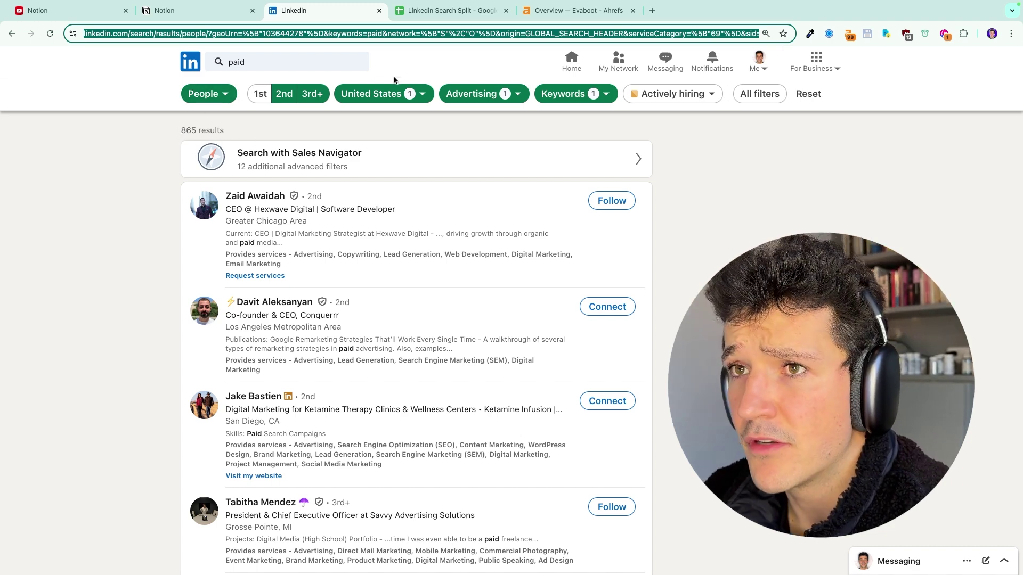
{"action": "left_click", "coordinate": [427, 12]}
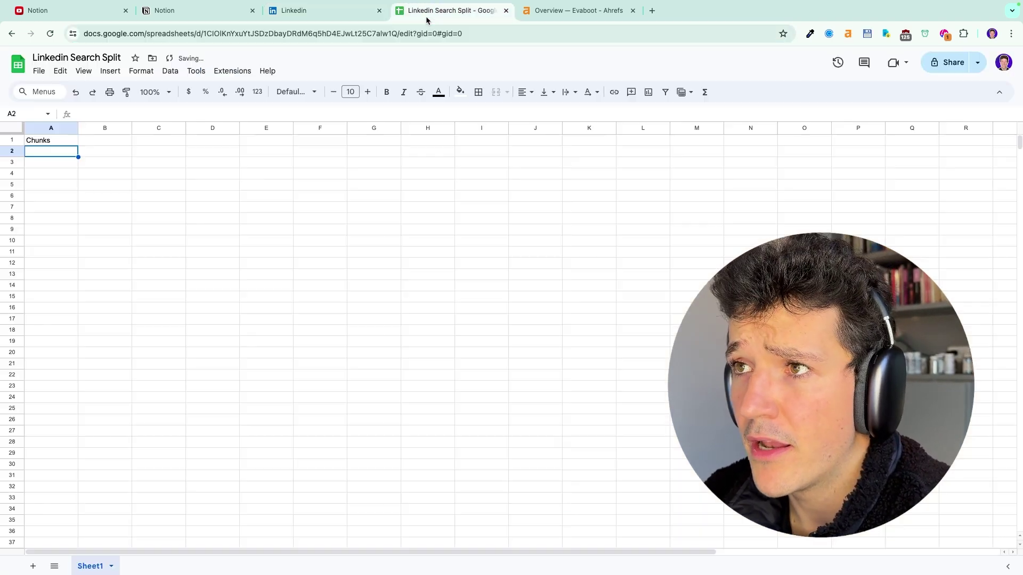
{"action": "key", "text": "super+v"}
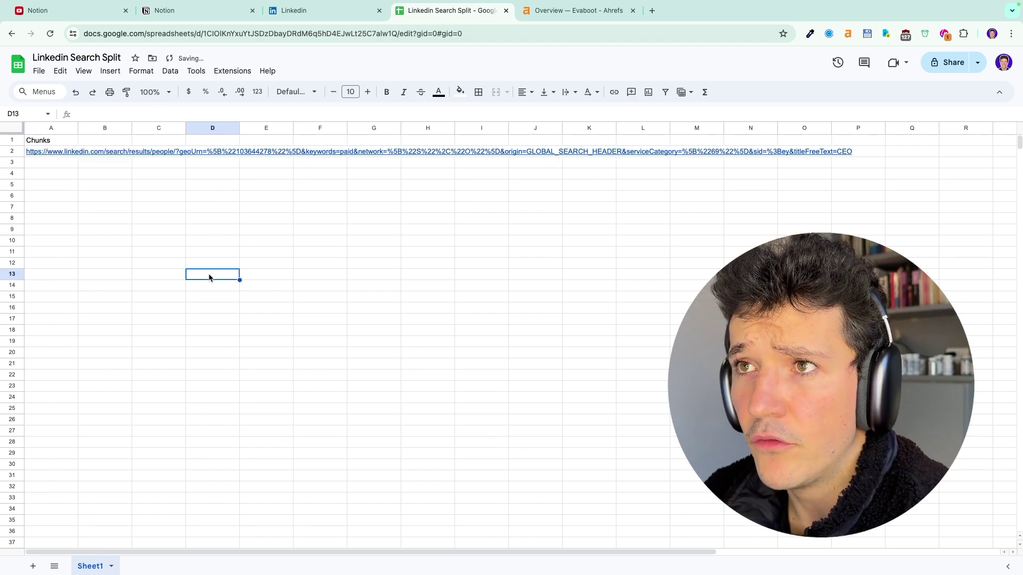
- Change the keyword to 'NOT paid', returning about 7,800 results
{"action": "left_click", "coordinate": [333, 11]}
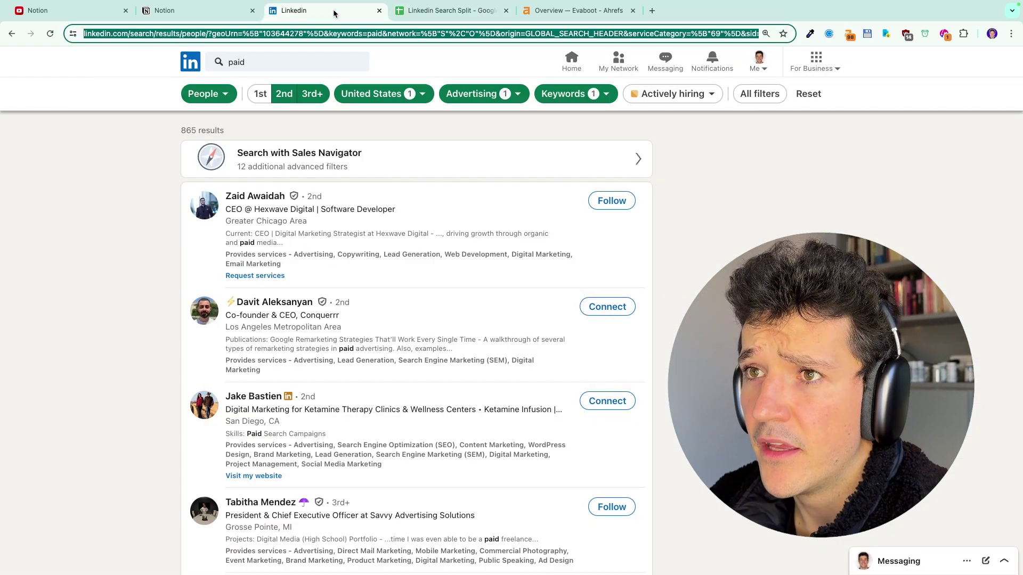
{"action": "left_click", "coordinate": [238, 66]}
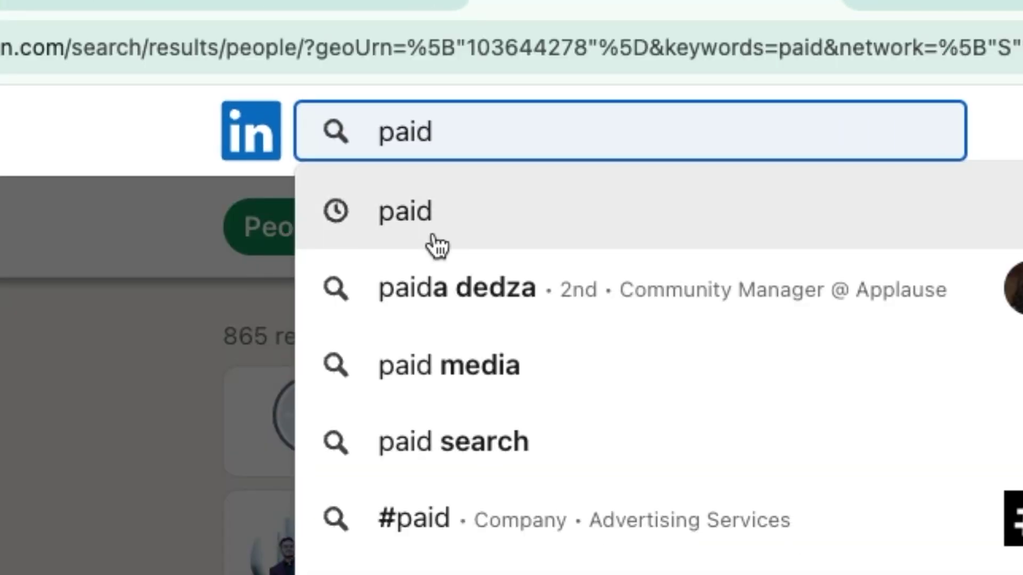
{"action": "key", "text": "super+Left"}
{"action": "key", "text": "Caps_Lock"}
{"action": "type", "text": "NOT"}
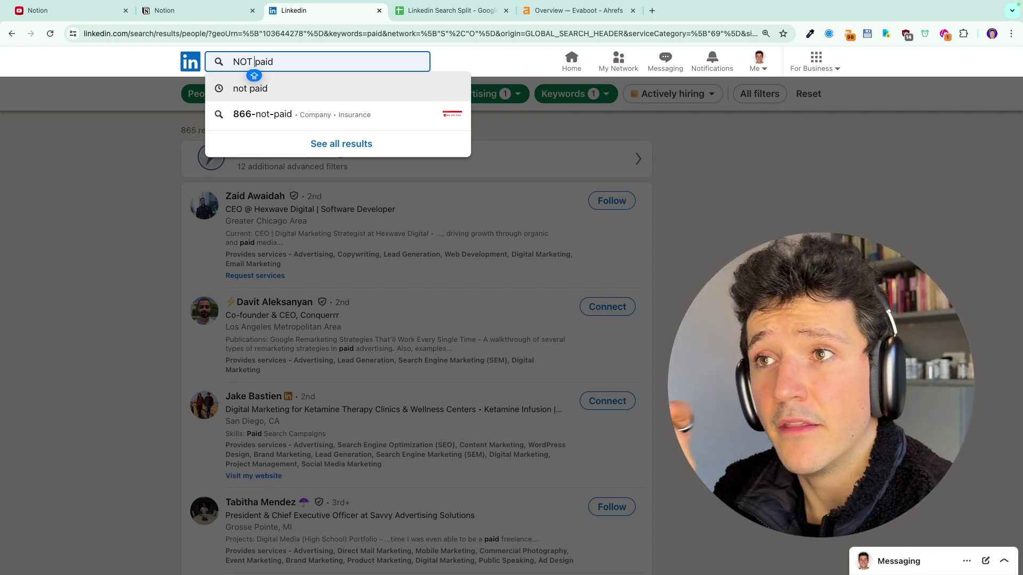
{"action": "key", "text": "Return"}
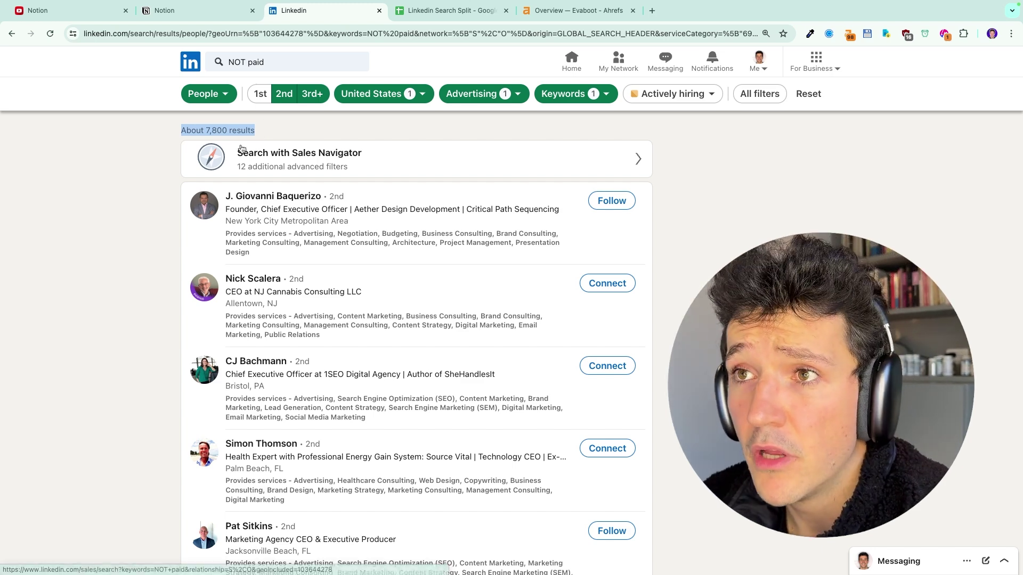
- Add 'facebook' to search 'facebook NOT paid', cutting results to 372
{"action": "left_click", "coordinate": [226, 62]}
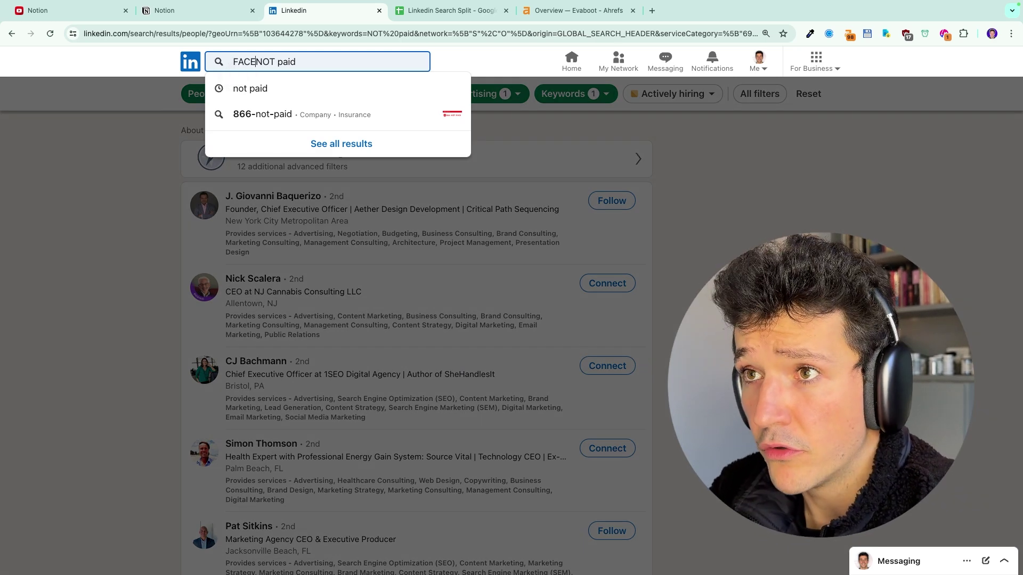
{"action": "type", "text": "FACE"}
{"action": "key", "text": "BackSpace"}
{"action": "key", "text": "BackSpace"}
{"action": "type", "text": "facebook"}
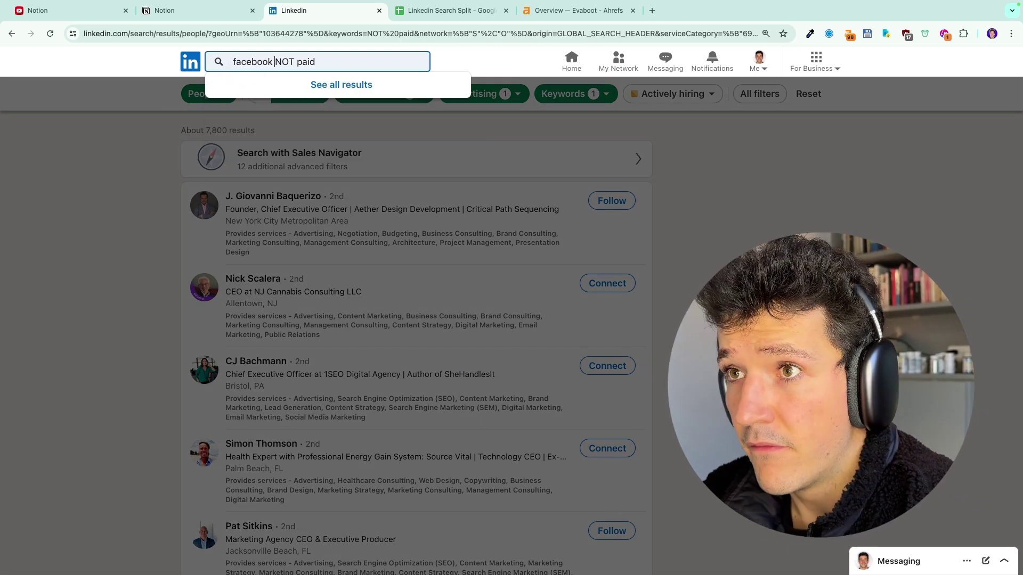
{"action": "key", "text": "Return"}
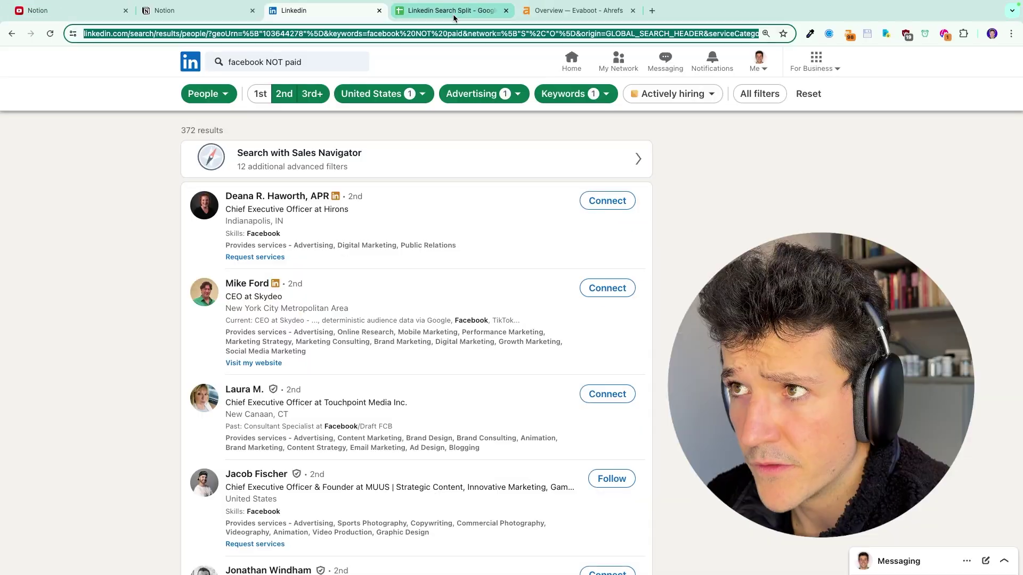
- Log the facebook URL in A3 and build the 'instagram NOT facebook NOT paid' search
{"action": "key", "text": "ctrl+Tab"}
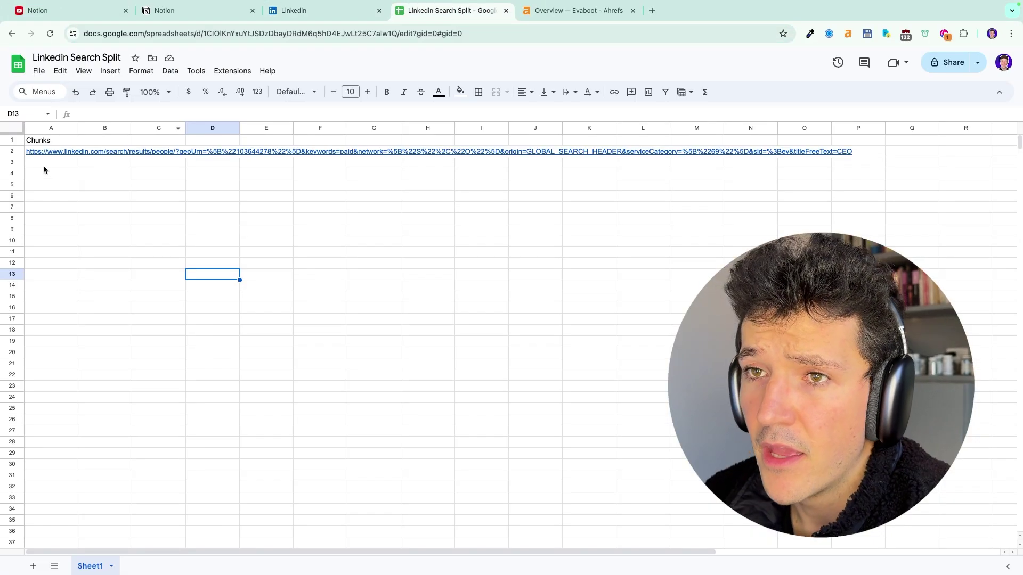
{"action": "left_click", "coordinate": [44, 166]}
{"action": "key", "text": "ctrl+v"}
{"action": "left_click", "coordinate": [297, 10]}
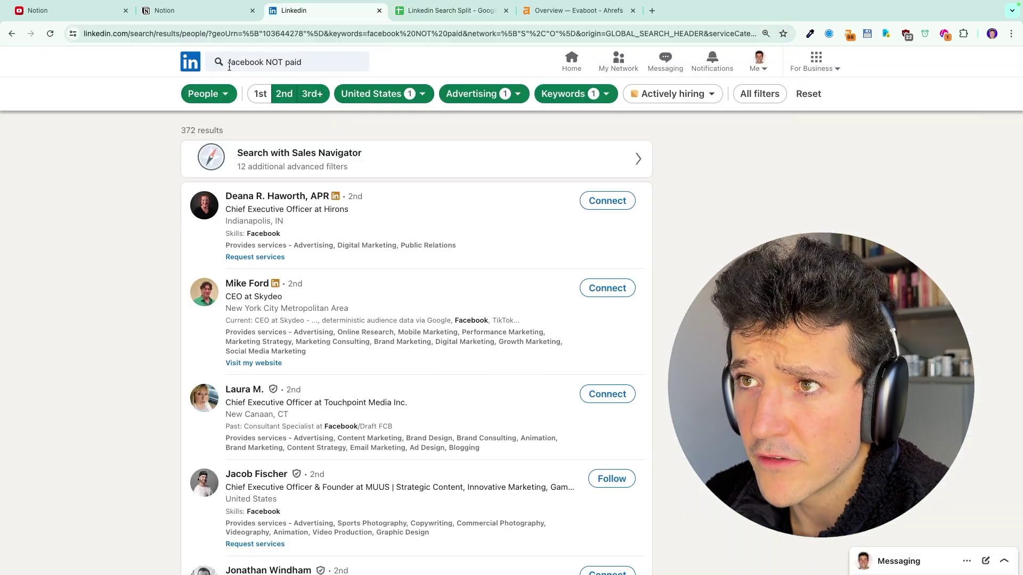
{"action": "left_click", "coordinate": [229, 66]}
{"action": "type", "text": "NOT"}
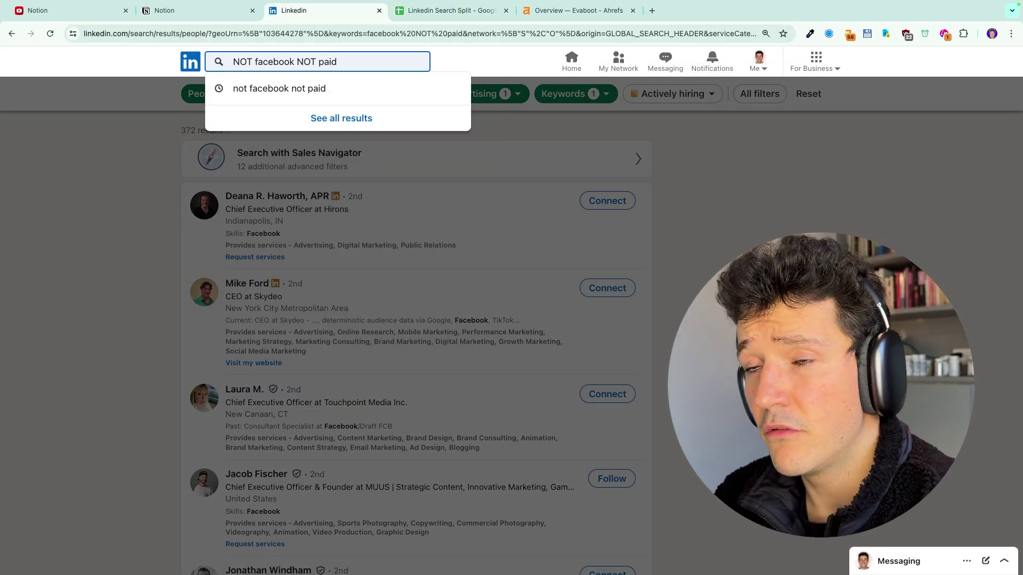
{"action": "key", "text": "Return"}
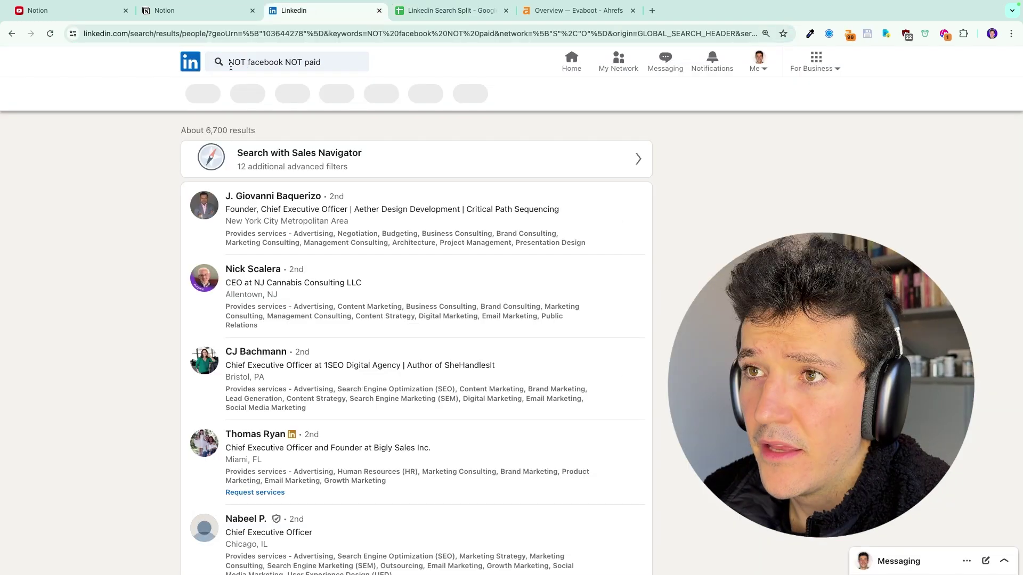
{"action": "left_click", "coordinate": [230, 65]}
{"action": "type", "text": "instagram"}
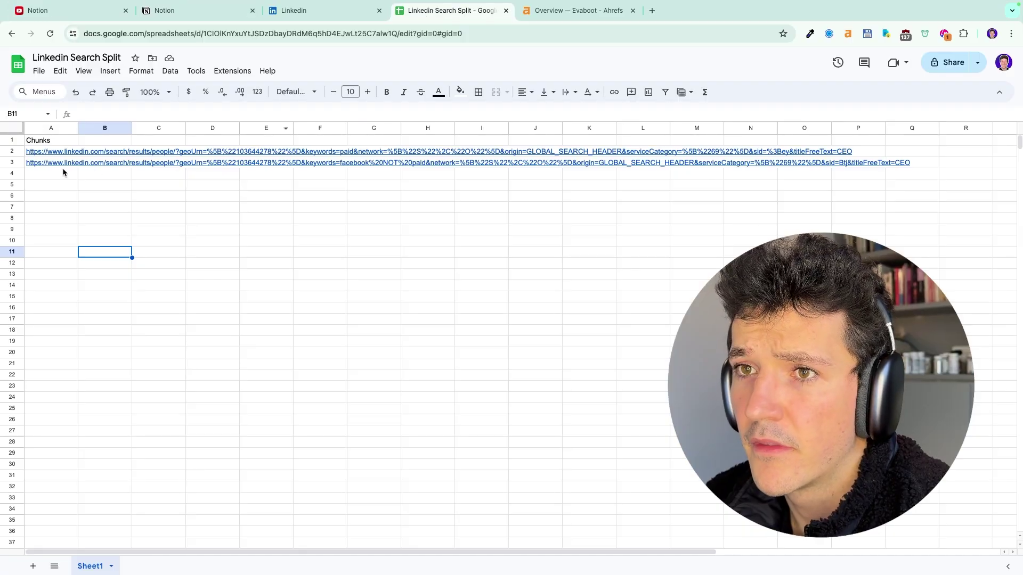
- Paste the instagram URL into A4 and run 'google NOT instagram NOT facebook NOT paid'
{"action": "left_click", "coordinate": [63, 172]}
{"action": "key", "text": "ctrl+v"}
{"action": "key", "text": "ctrl+shift+Tab"}
{"action": "left_click", "coordinate": [229, 62]}
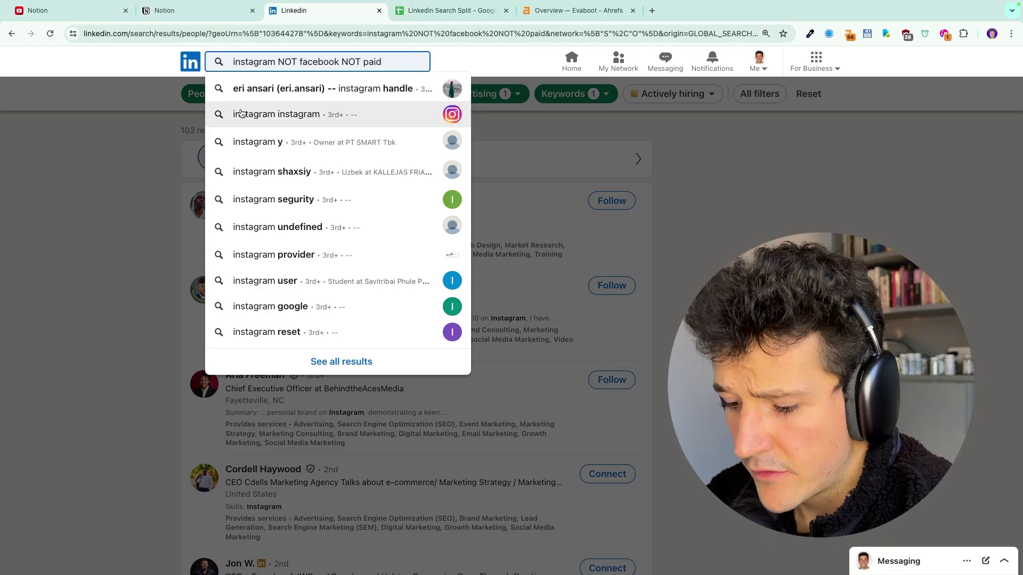
{"action": "type", "text": "NOT"}
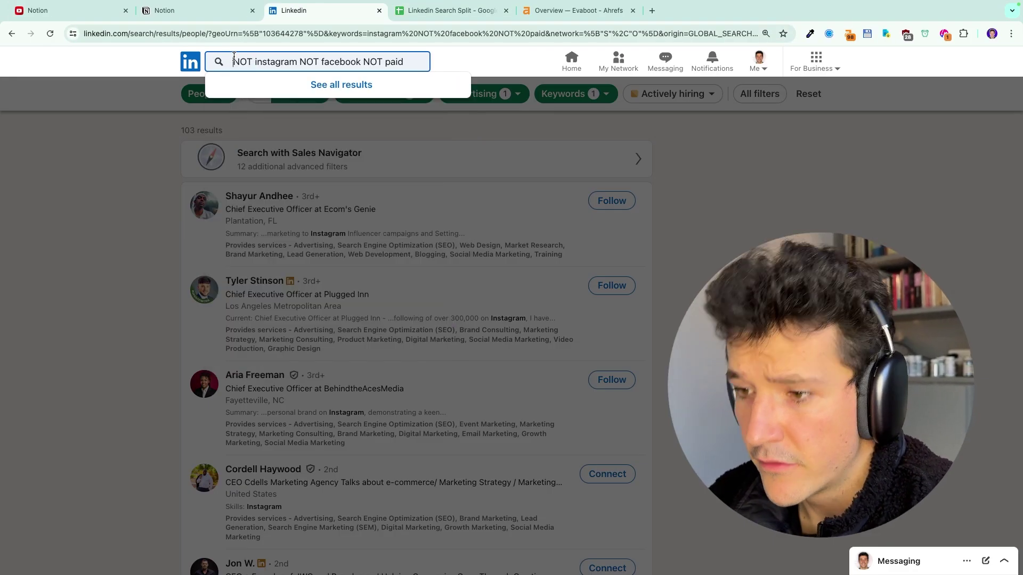
{"action": "key", "text": "Return"}
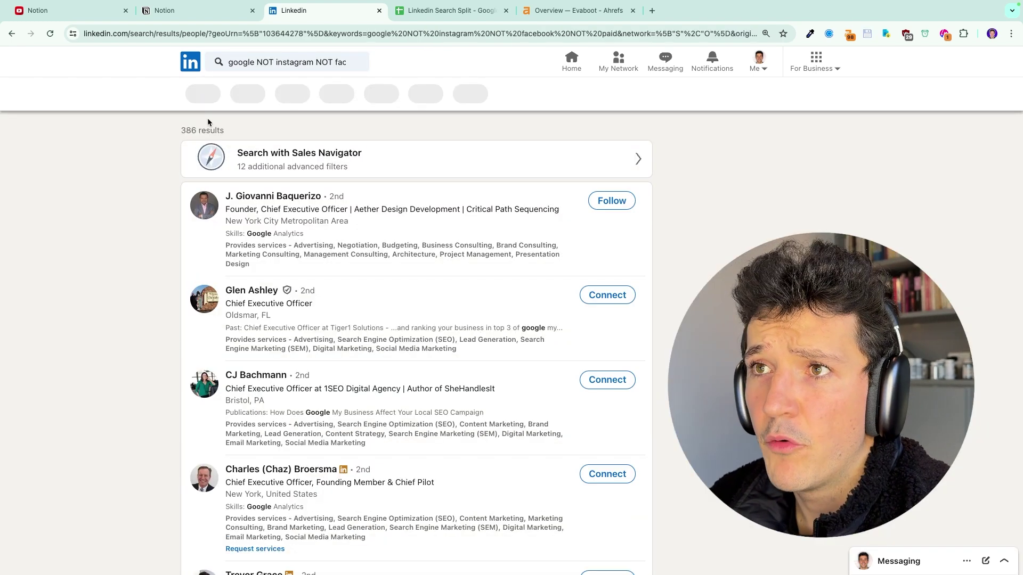
- Copy the google search URL (386 results) into cell A5
{"action": "left_click", "coordinate": [415, 34]}
{"action": "left_click", "coordinate": [416, 14]}
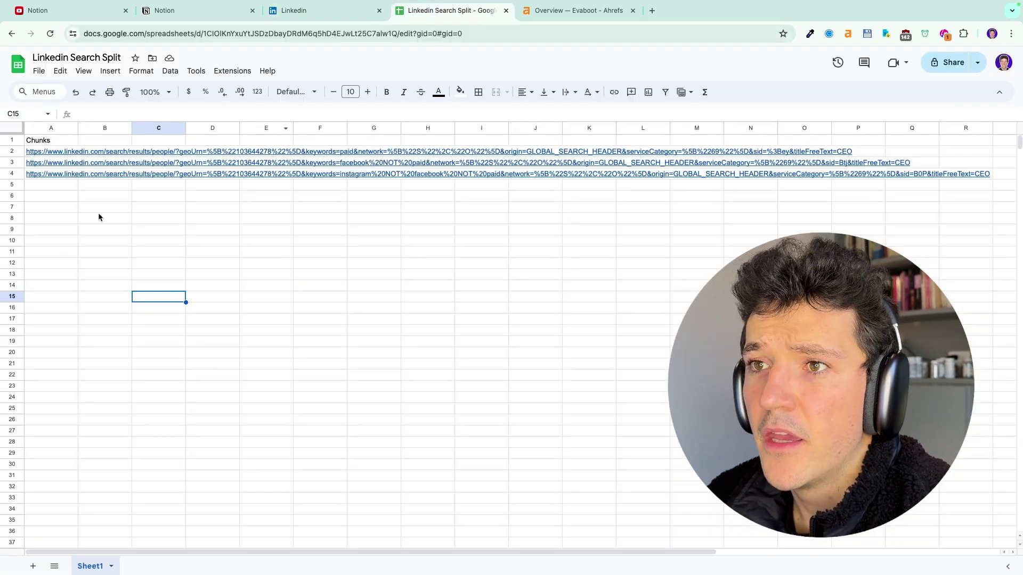
{"action": "double_click", "coordinate": [34, 188]}
{"action": "key", "text": "ctrl+v"}
{"action": "left_click", "coordinate": [163, 301]}
- Start the next chunk by adding "brand consulting" to the search keywords
{"action": "left_click", "coordinate": [340, 15]}
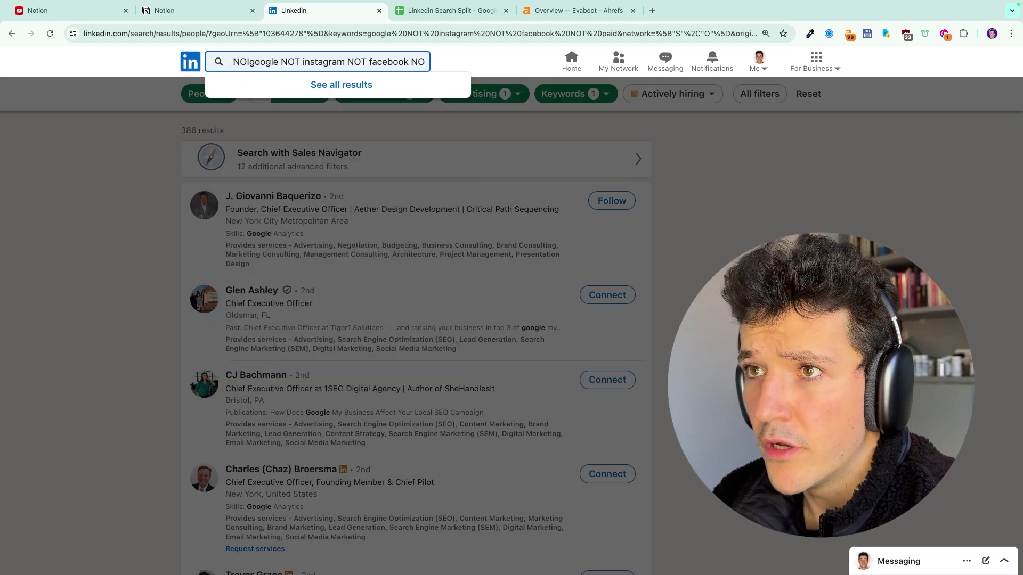
{"action": "left_click", "coordinate": [151, 205]}
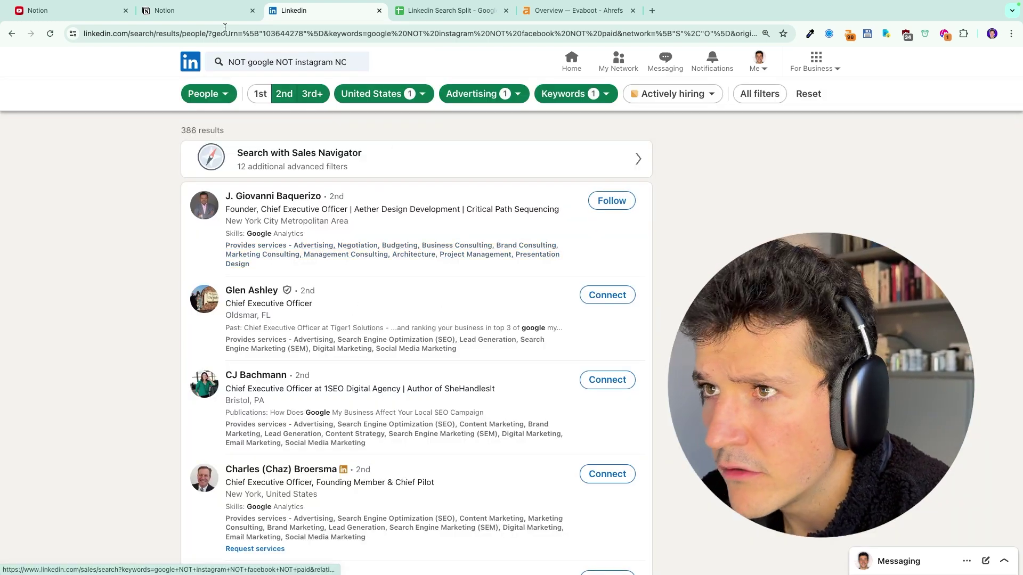
{"action": "left_click", "coordinate": [229, 62]}
{"action": "type", "text": "brand consulting"}
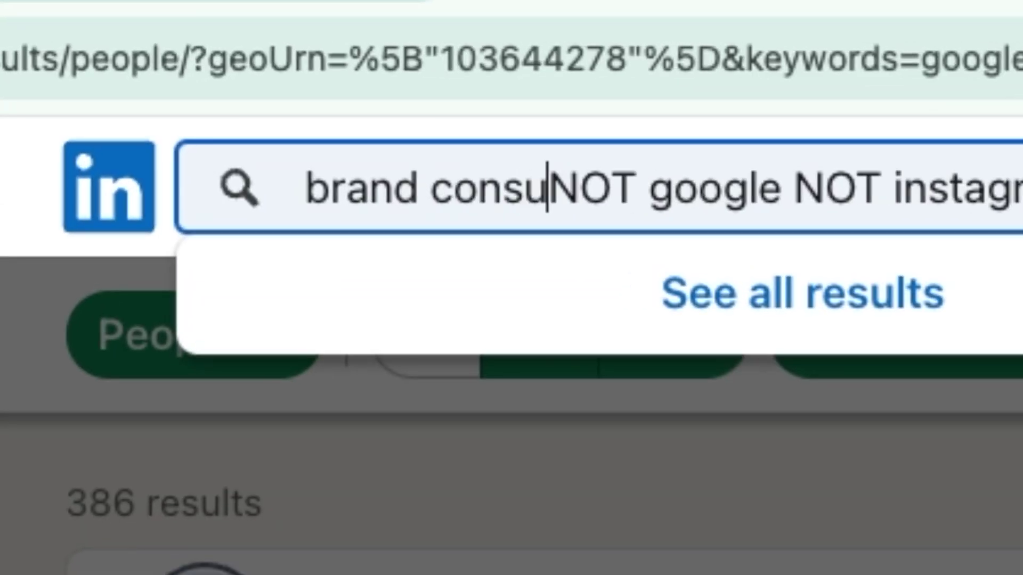
{"action": "type", "text": "\" "}
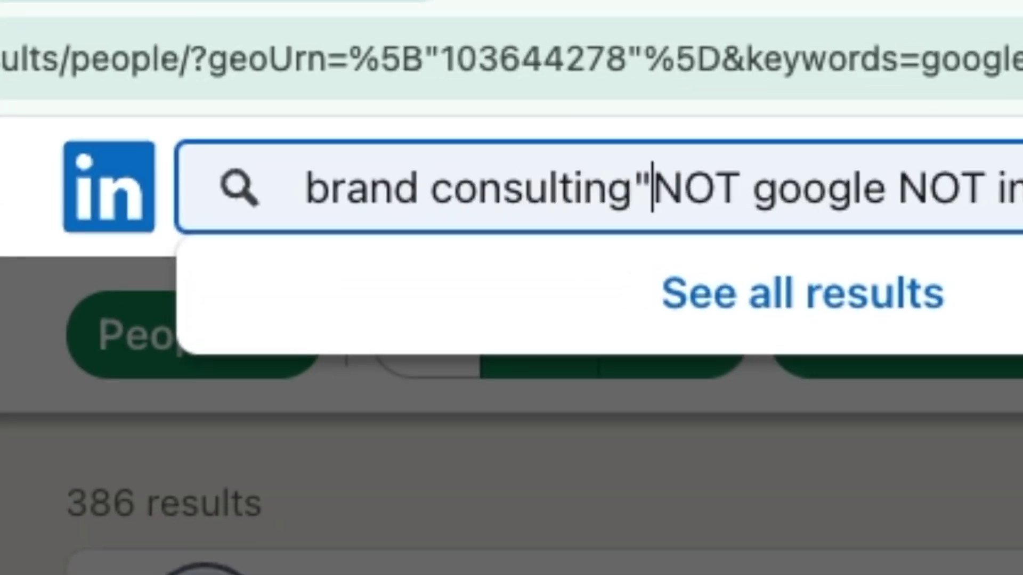
{"action": "type", "text": "\""}
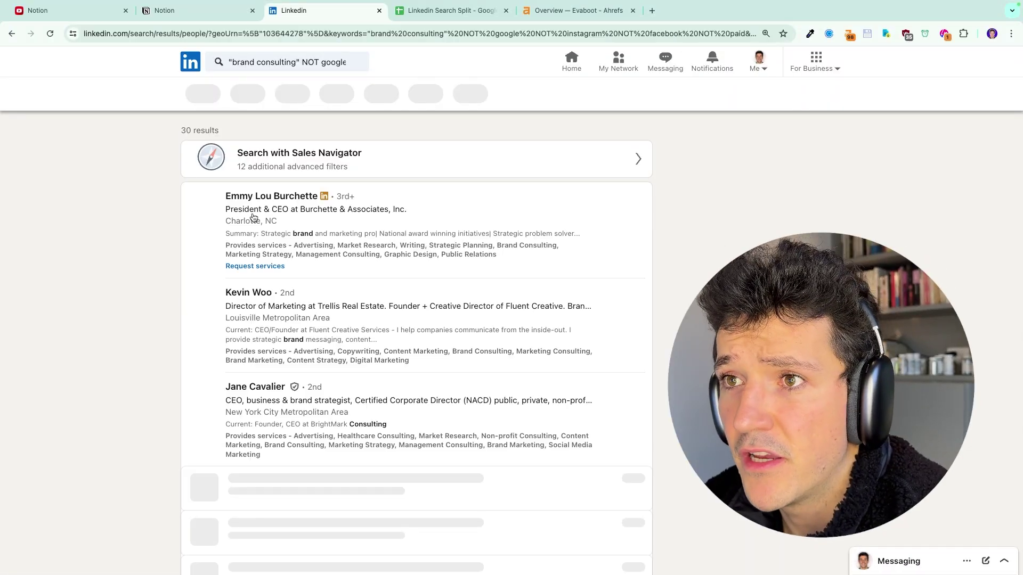
- Copy the "brand consulting" search URL into cell A6
{"action": "left_click", "coordinate": [417, 33]}
{"action": "left_click", "coordinate": [417, 15]}
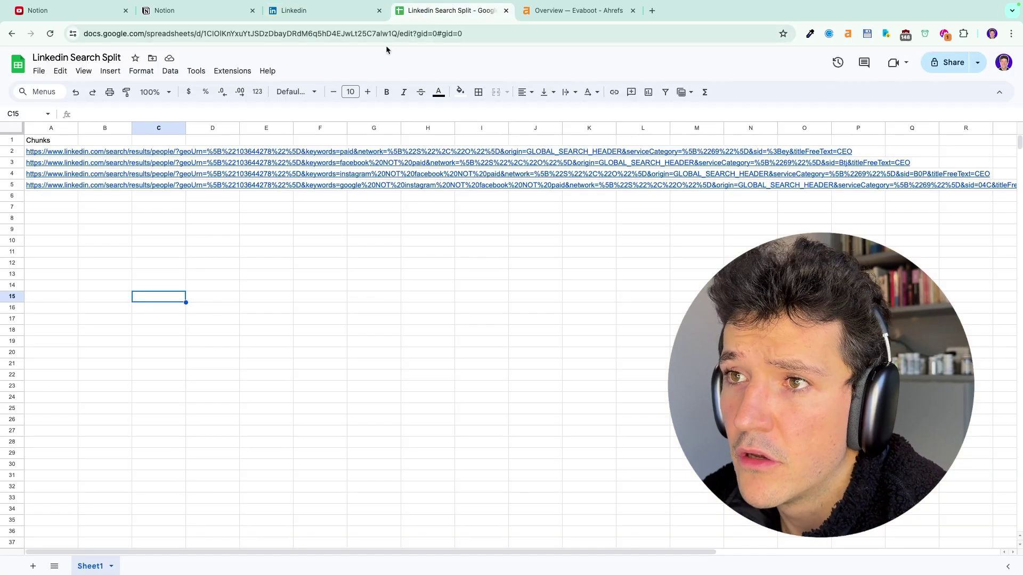
{"action": "left_click", "coordinate": [59, 197]}
{"action": "key", "text": "ctrl+v"}
{"action": "left_click", "coordinate": [226, 320]}
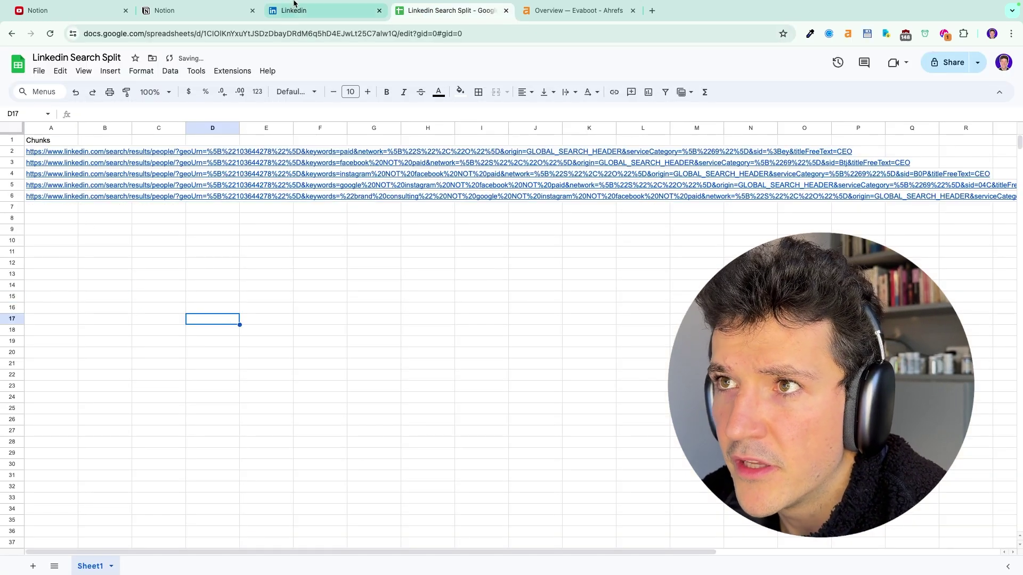
- Run the search excluding "brand consulting" and go back to the chunks sheet
{"action": "left_click", "coordinate": [291, 11]}
{"action": "left_click", "coordinate": [224, 65]}
{"action": "type", "text": "NOT \"brand consulting\" NOT g"}
{"action": "key", "text": "Return"}
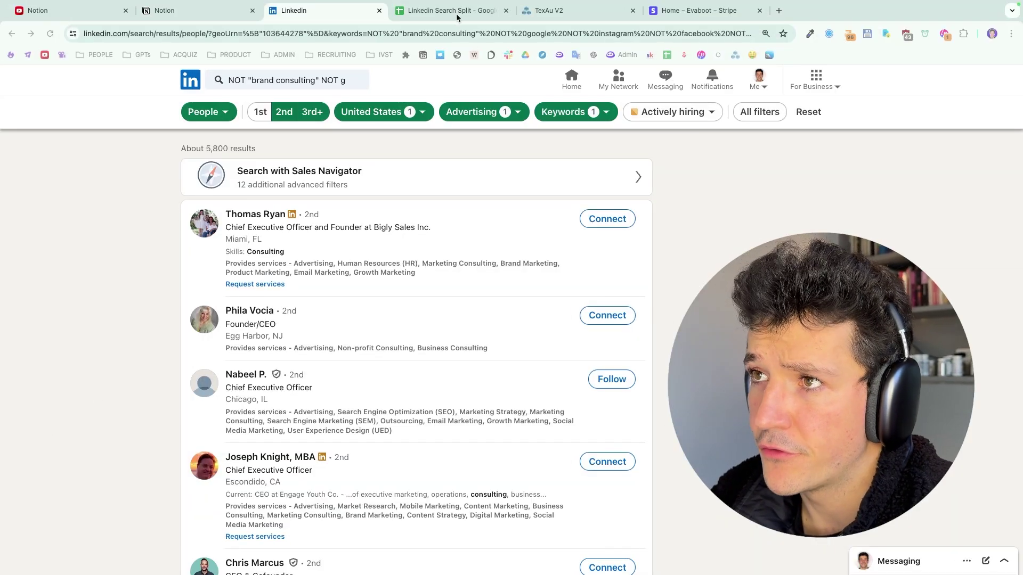
{"action": "left_click", "coordinate": [450, 10]}
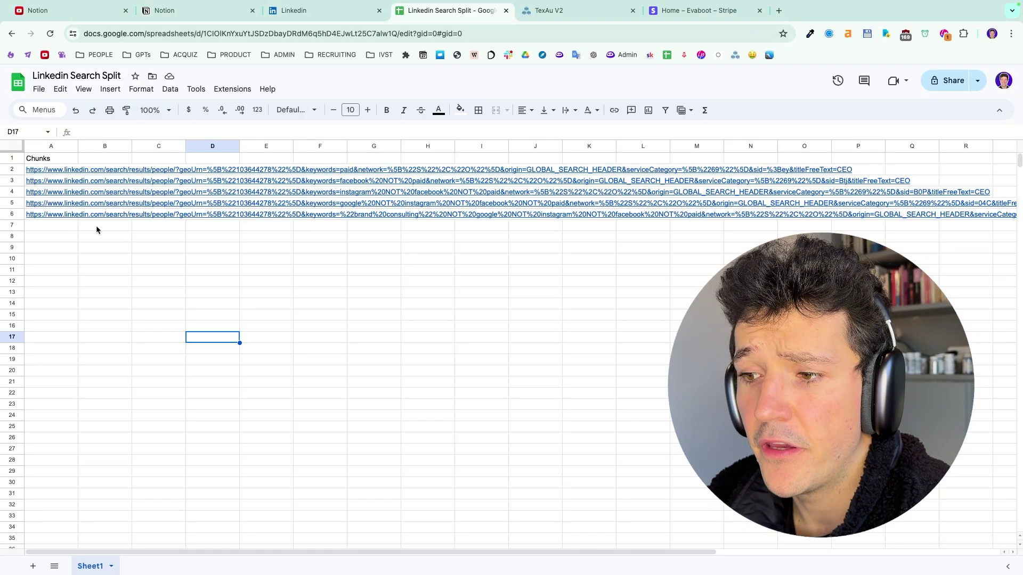
- Open LinkedIn People Search Export from TexAu's Automation Store
{"action": "left_click", "coordinate": [558, 12]}
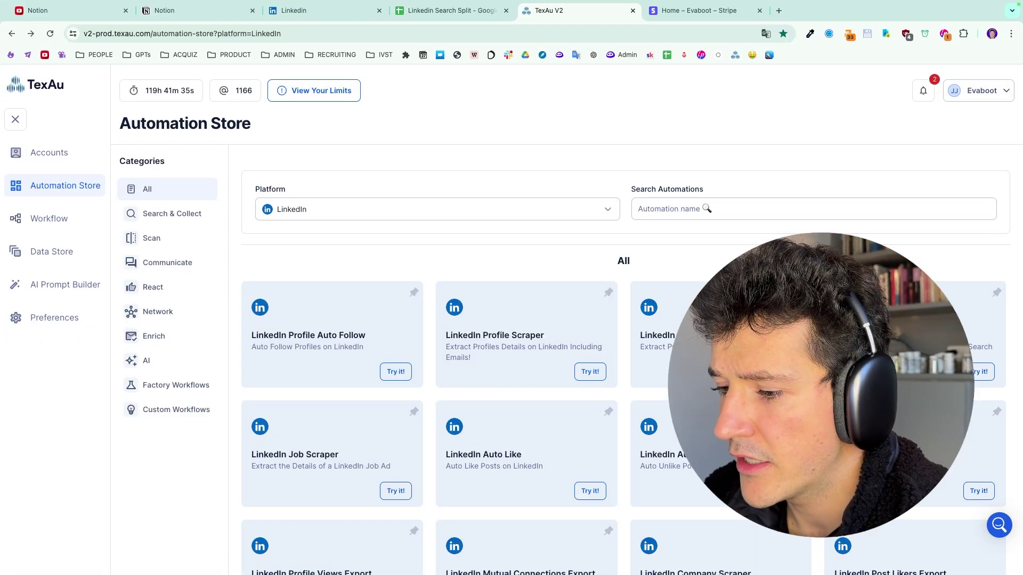
{"action": "left_click", "coordinate": [901, 317]}
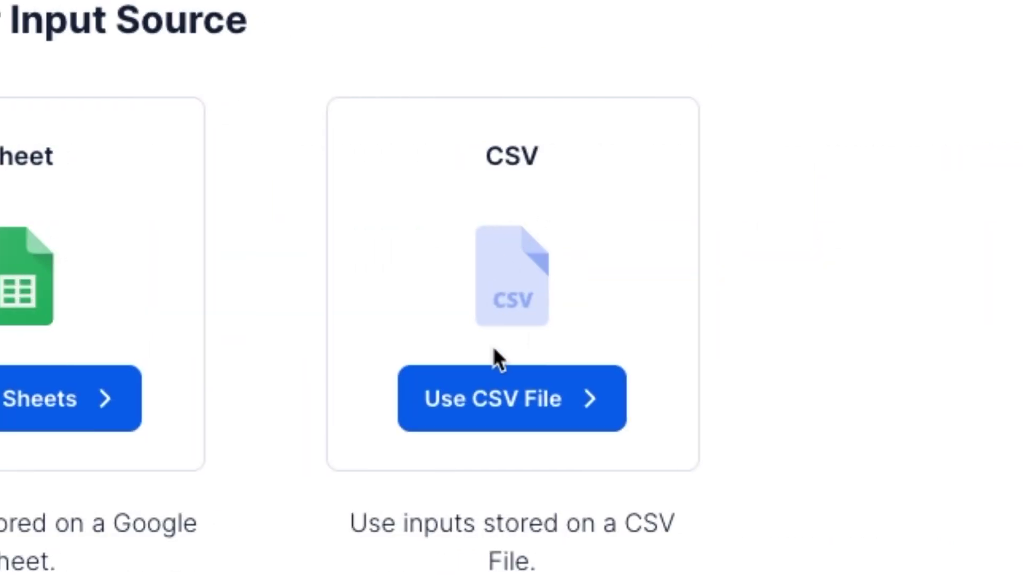
- Choose CSV input and download the Linkedin Search Split sheet as a CSV
{"action": "left_click", "coordinate": [504, 397]}
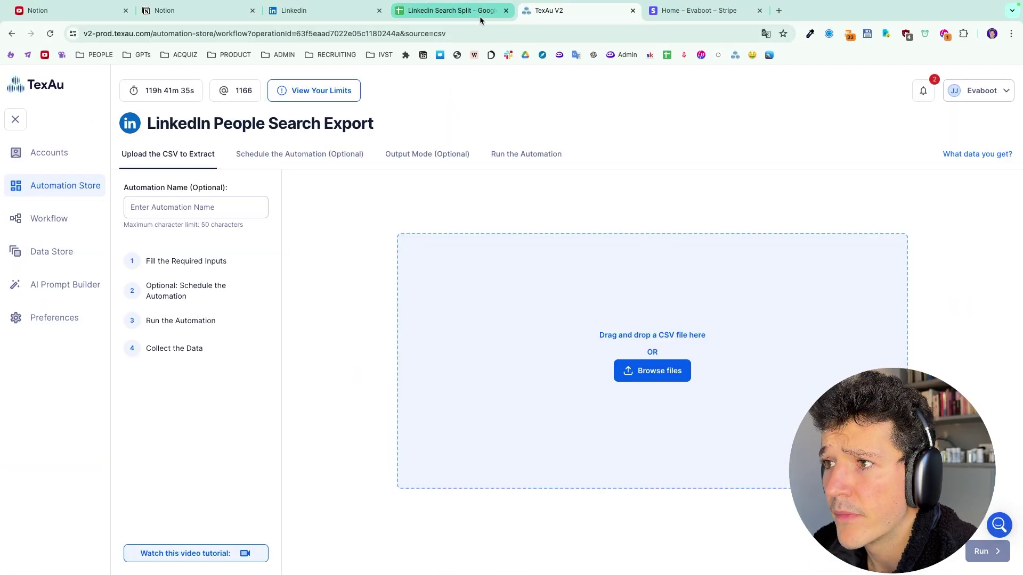
{"action": "left_click", "coordinate": [453, 11]}
{"action": "left_click", "coordinate": [42, 90]}
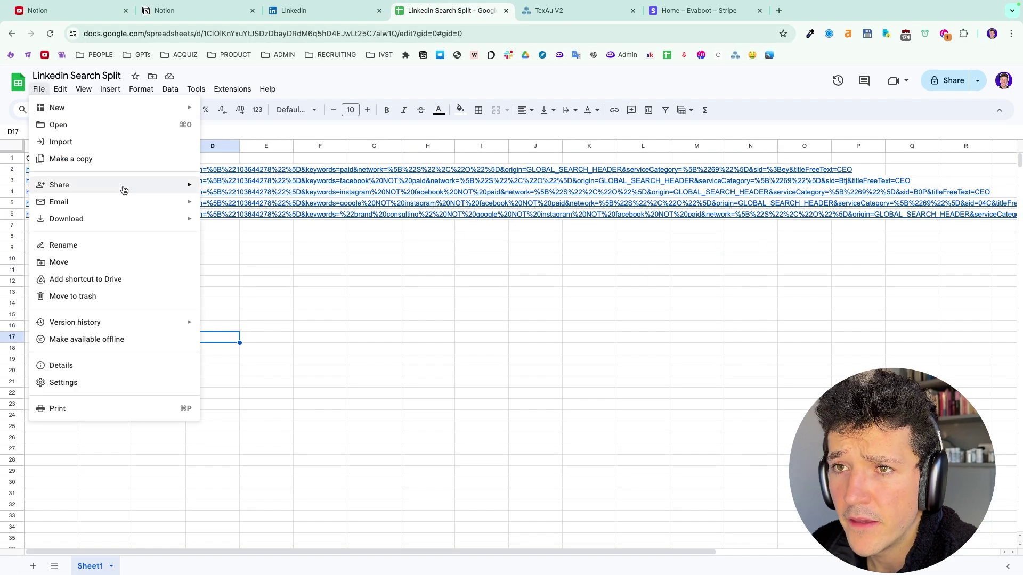
{"action": "mouse_move", "coordinate": [85, 220]}
{"action": "left_click", "coordinate": [257, 292]}
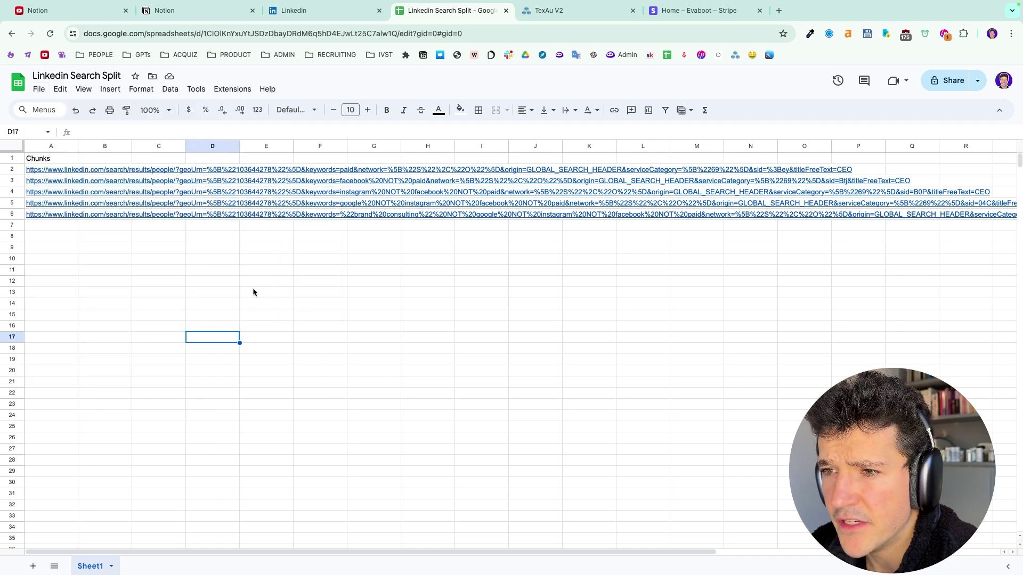
- Upload the CSV to TexAu and map People Search to the Chunks column
{"action": "left_click", "coordinate": [580, 16]}
{"action": "left_click", "coordinate": [973, 34]}
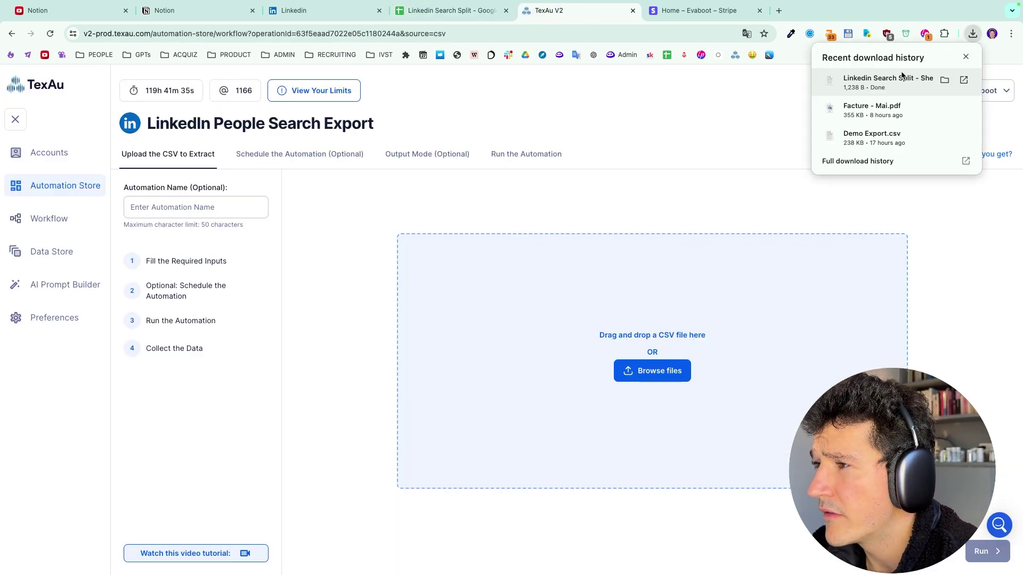
{"action": "left_click_drag", "start_coordinate": [667, 327], "coordinate": [586, 318]}
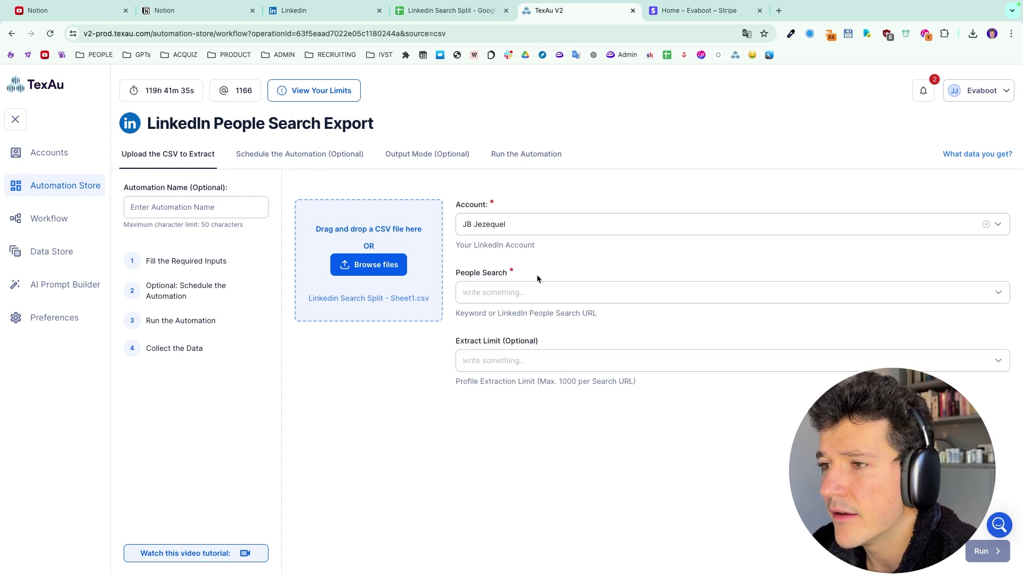
{"action": "left_click", "coordinate": [519, 292]}
{"action": "left_click", "coordinate": [450, 405]}
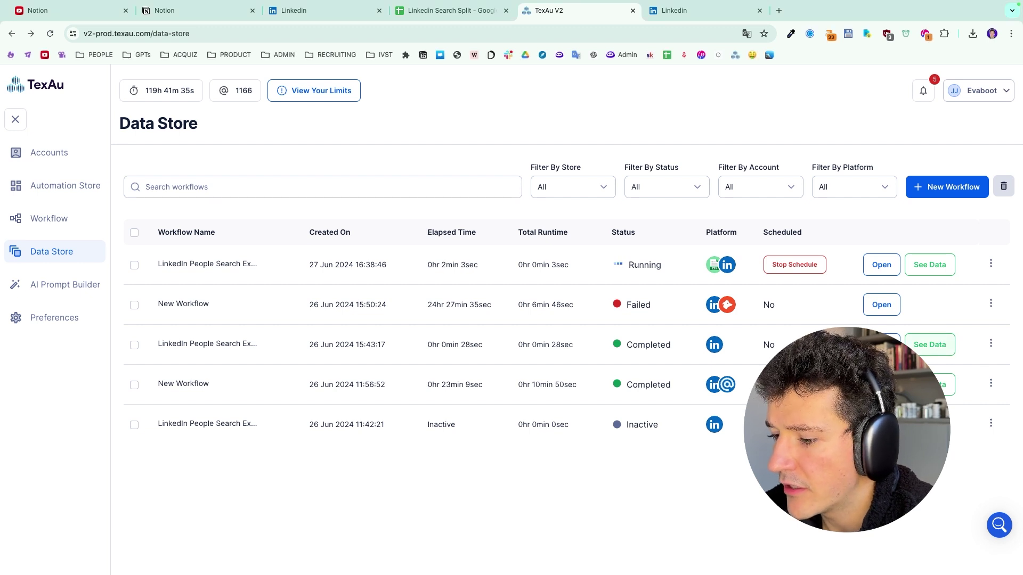
- Open the export's scraped data and browse the name, headline, job and profile URL columns
{"action": "left_click", "coordinate": [930, 344]}
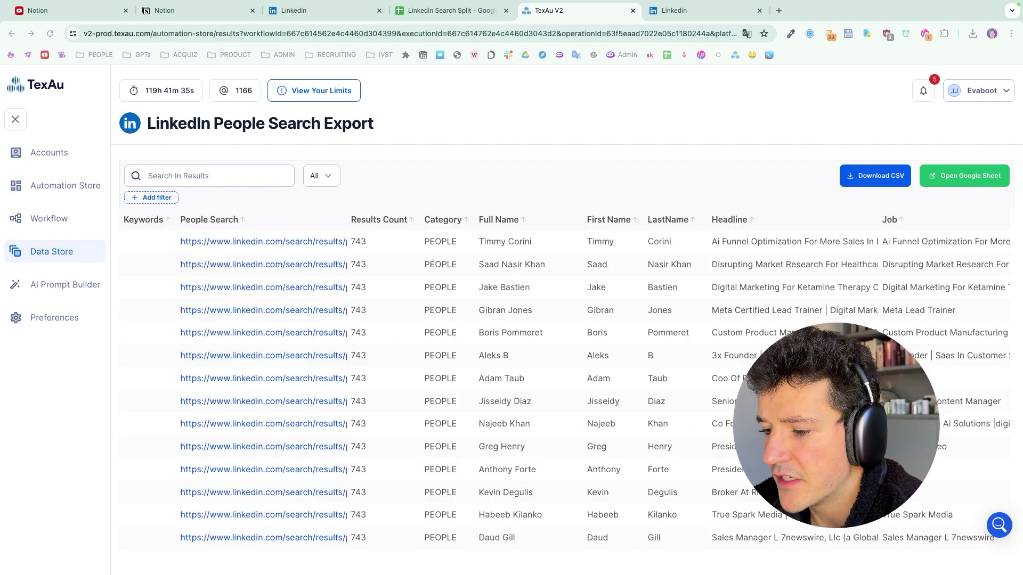
{"action": "scroll", "coordinate": [469, 291], "scroll_direction": "right", "scroll_amount": 5}
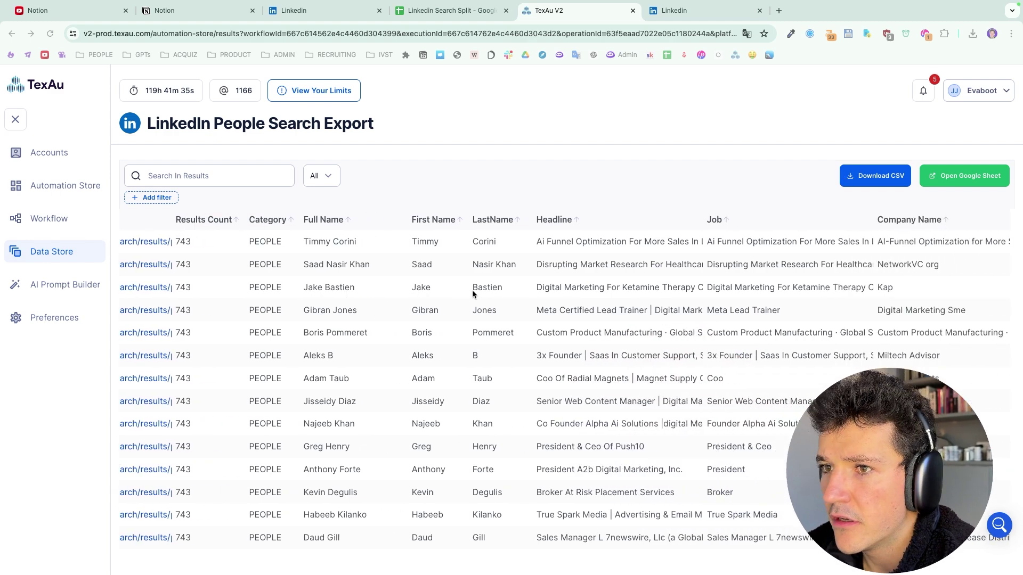
{"action": "scroll", "coordinate": [358, 267], "scroll_direction": "right", "scroll_amount": 5}
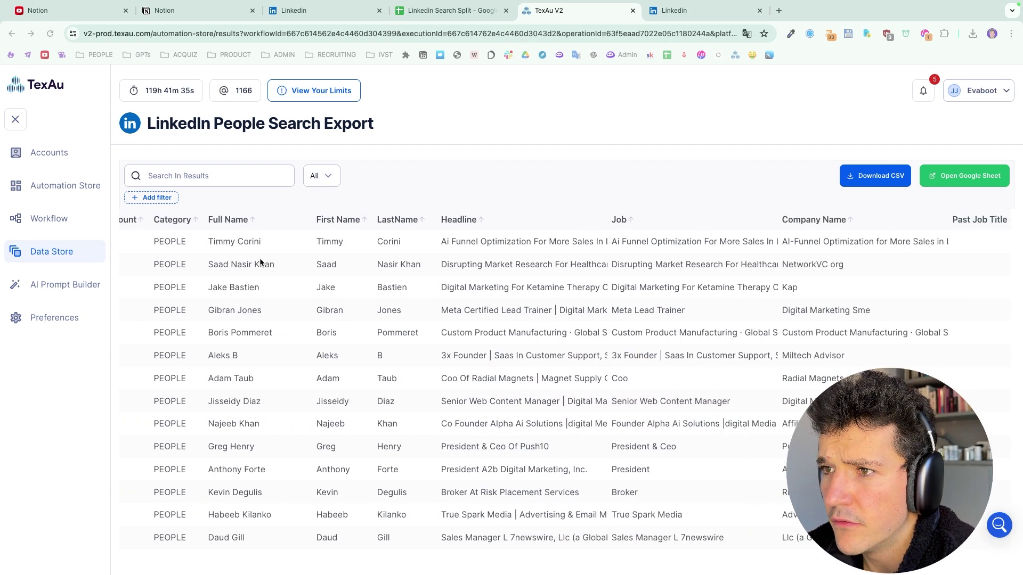
{"action": "scroll", "coordinate": [447, 287], "scroll_direction": "right", "scroll_amount": 5}
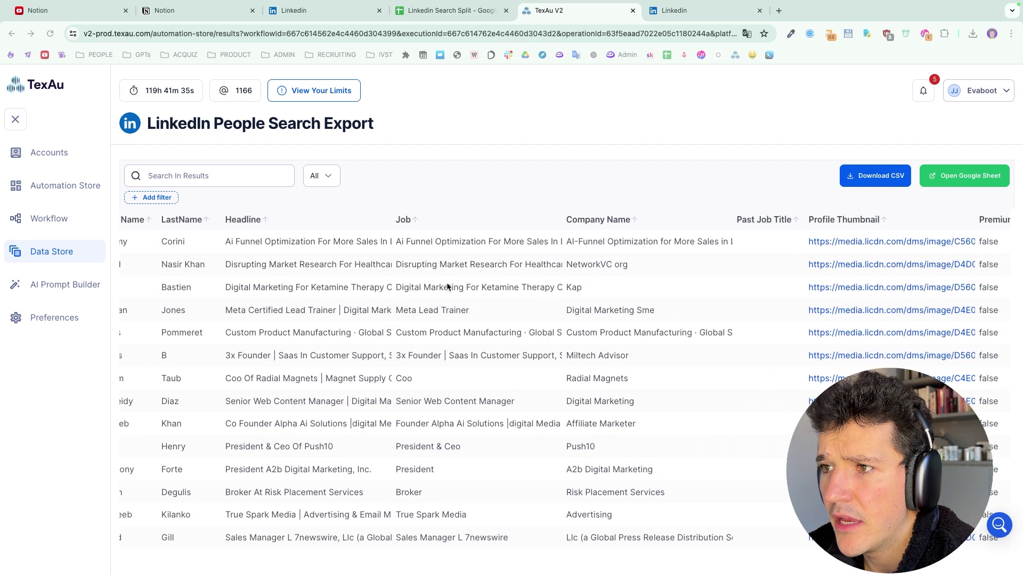
{"action": "scroll", "coordinate": [539, 302], "scroll_direction": "right", "scroll_amount": 8}
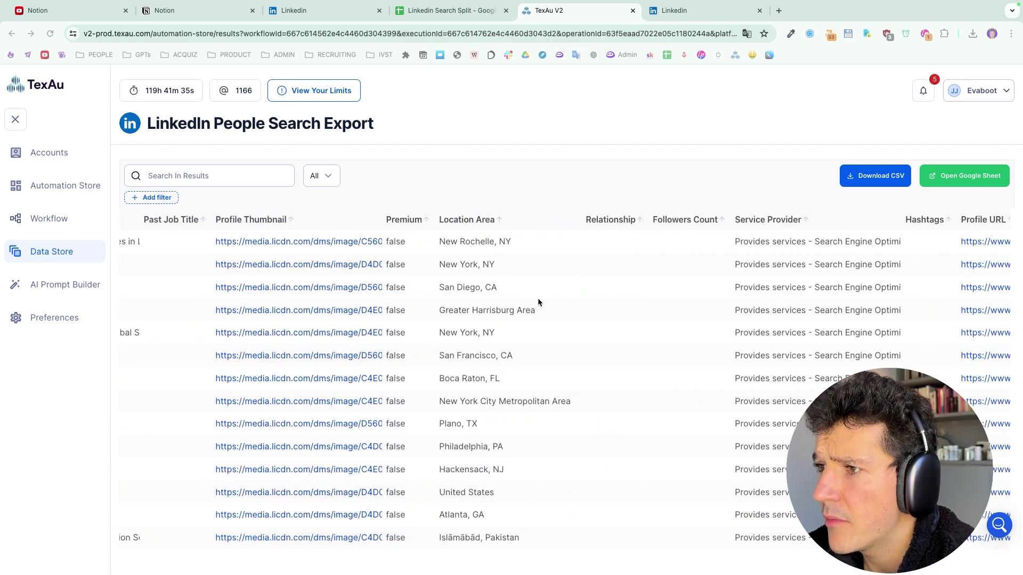
{"action": "scroll", "coordinate": [500, 248], "scroll_direction": "right", "scroll_amount": 4}
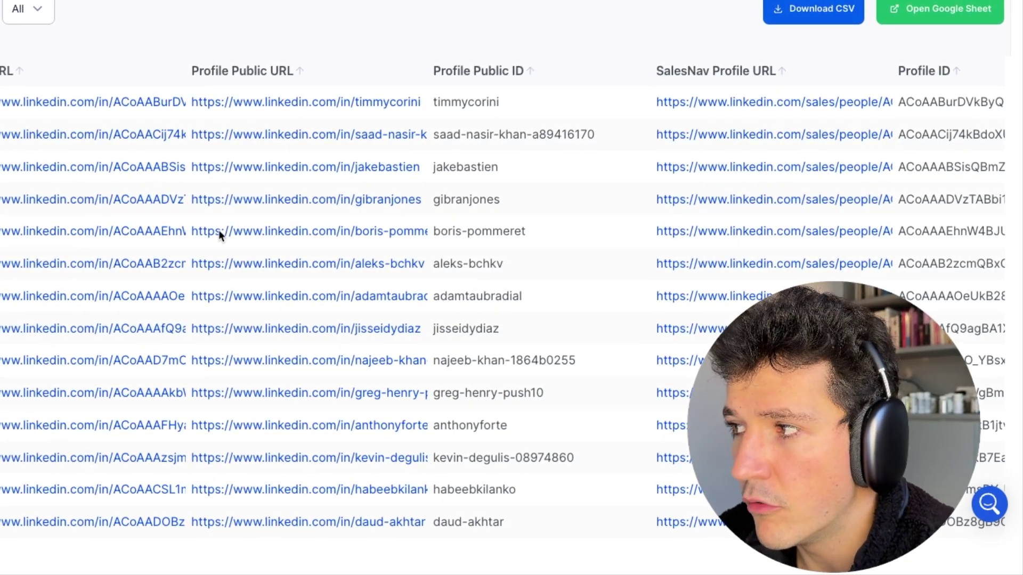
{"action": "scroll", "coordinate": [218, 229], "scroll_direction": "right", "scroll_amount": 3}
{"action": "scroll", "coordinate": [219, 232], "scroll_direction": "right", "scroll_amount": 10}
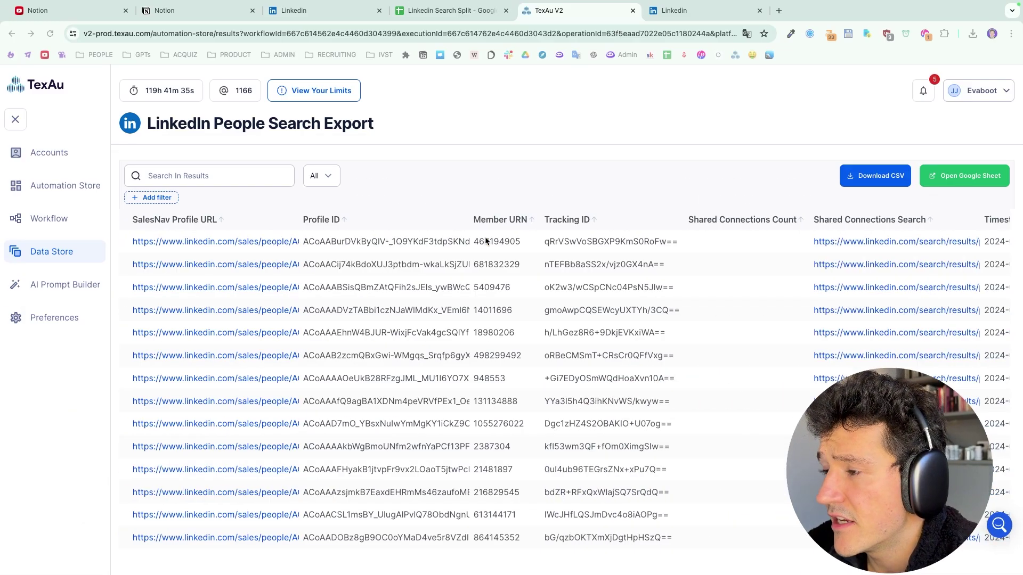
{"action": "scroll", "coordinate": [486, 245], "scroll_direction": "left", "scroll_amount": 10}
{"action": "scroll", "coordinate": [640, 256], "scroll_direction": "right", "scroll_amount": 10}
{"action": "scroll", "coordinate": [634, 264], "scroll_direction": "left", "scroll_amount": 15}
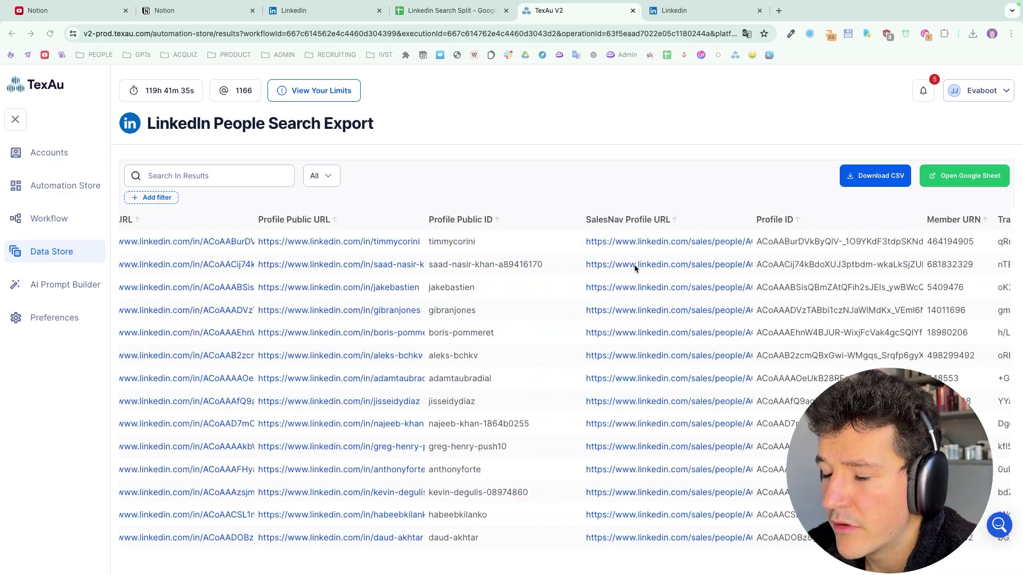
{"action": "scroll", "coordinate": [485, 245], "scroll_direction": "right", "scroll_amount": 10}
{"action": "scroll", "coordinate": [485, 245], "scroll_direction": "left", "scroll_amount": 10}
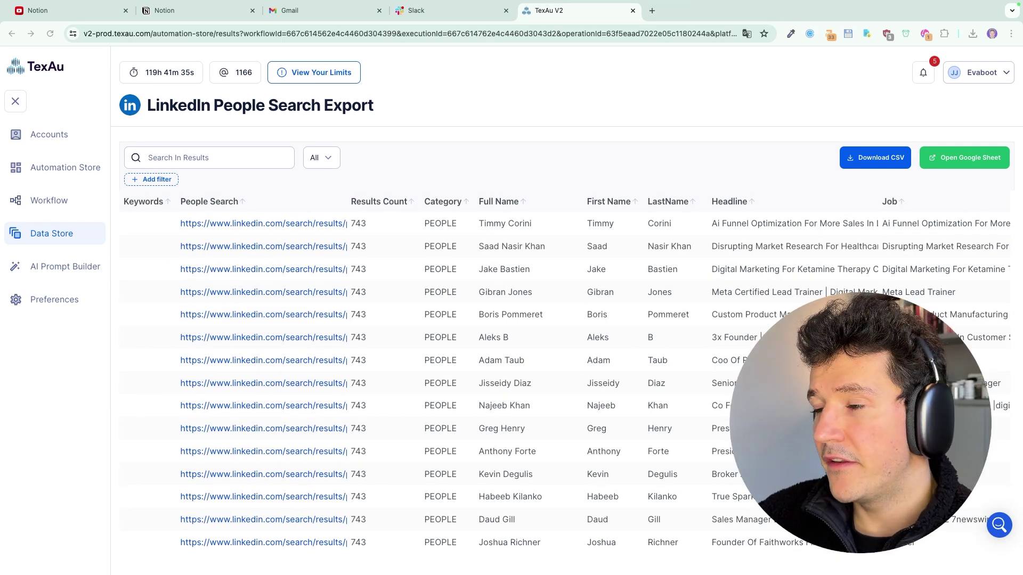
- Download the TexAu people search results as a CSV and open them in a Google Sheet
{"action": "left_click", "coordinate": [872, 159]}
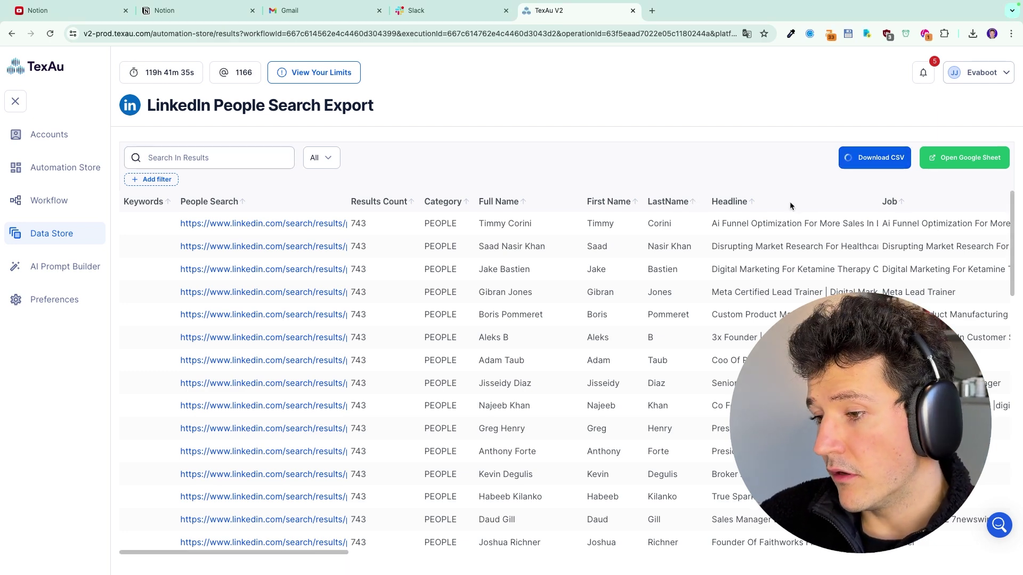
{"action": "left_click", "coordinate": [953, 166]}
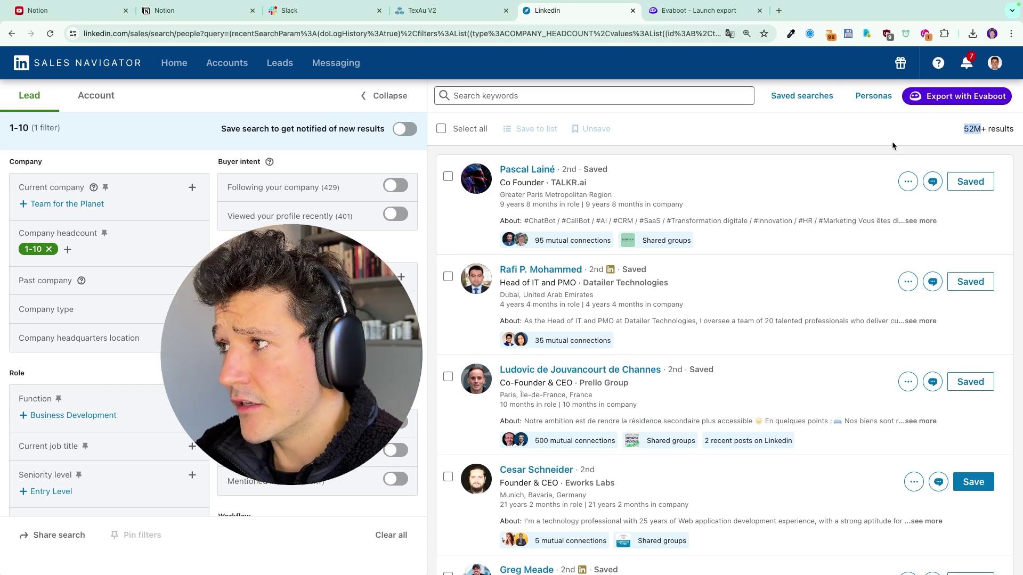
- Export the first 2500 leads of the headcount 1-10 search with Evaboot
{"action": "left_click", "coordinate": [928, 96]}
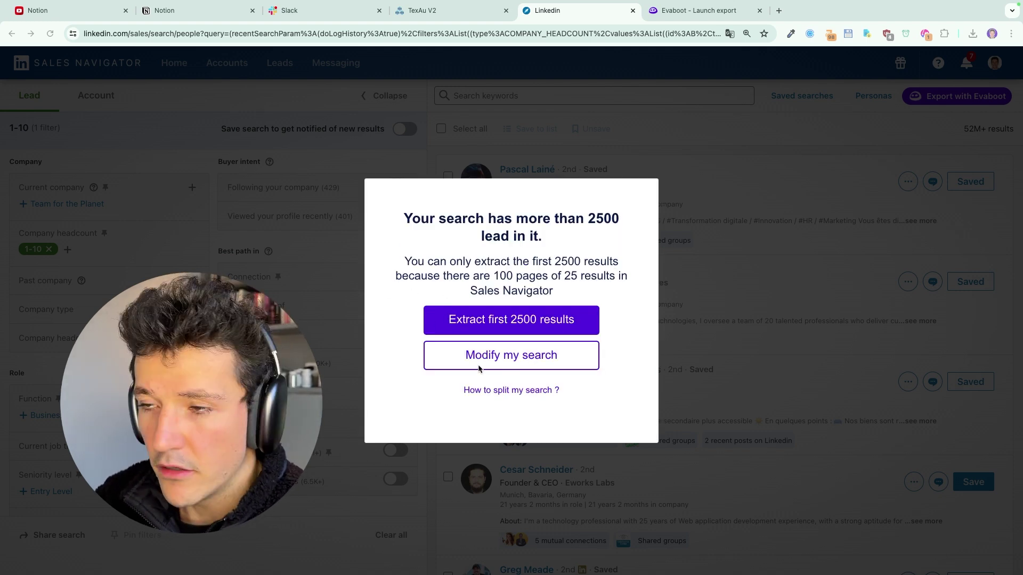
{"action": "left_click", "coordinate": [523, 325]}
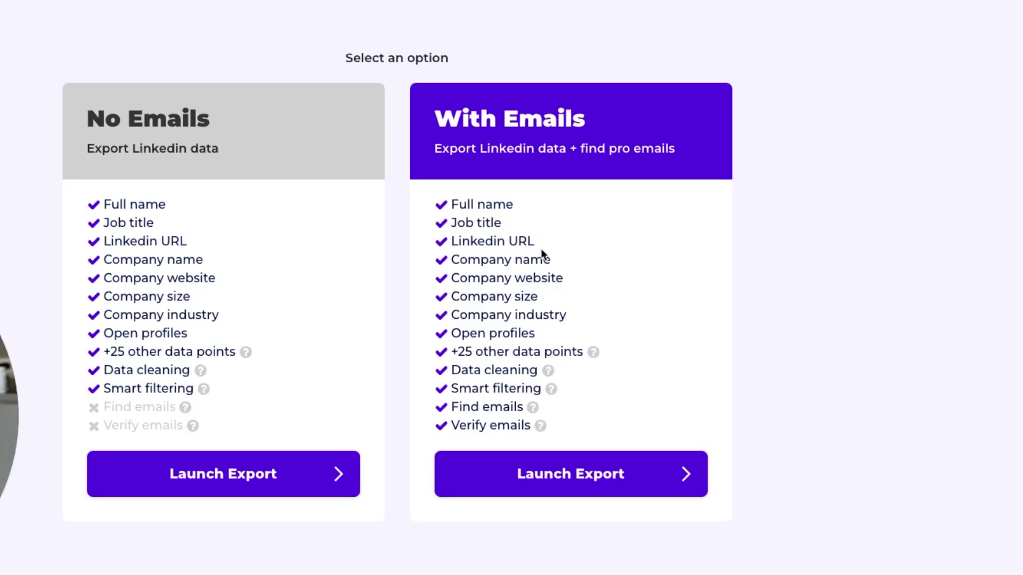
- Choose the With Emails export and name it 'Test' in the My Exports folder
{"action": "left_click", "coordinate": [574, 474]}
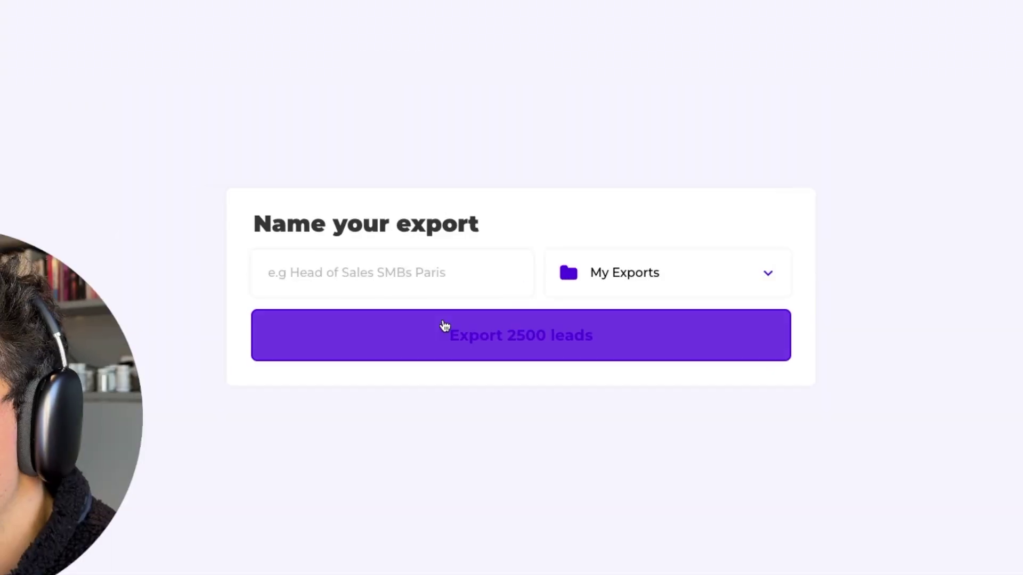
{"action": "left_click", "coordinate": [373, 276]}
{"action": "type", "text": "Test"}
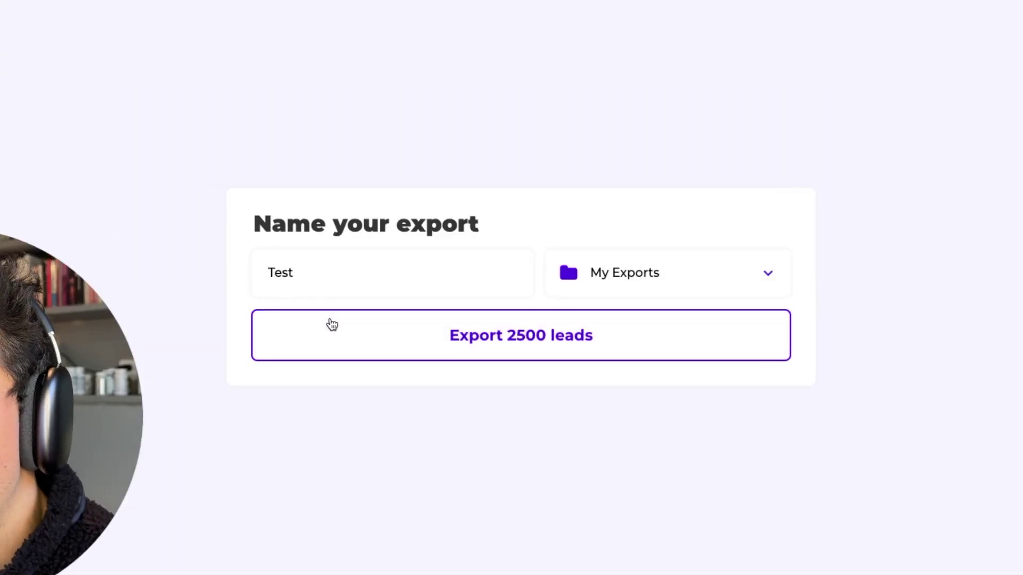